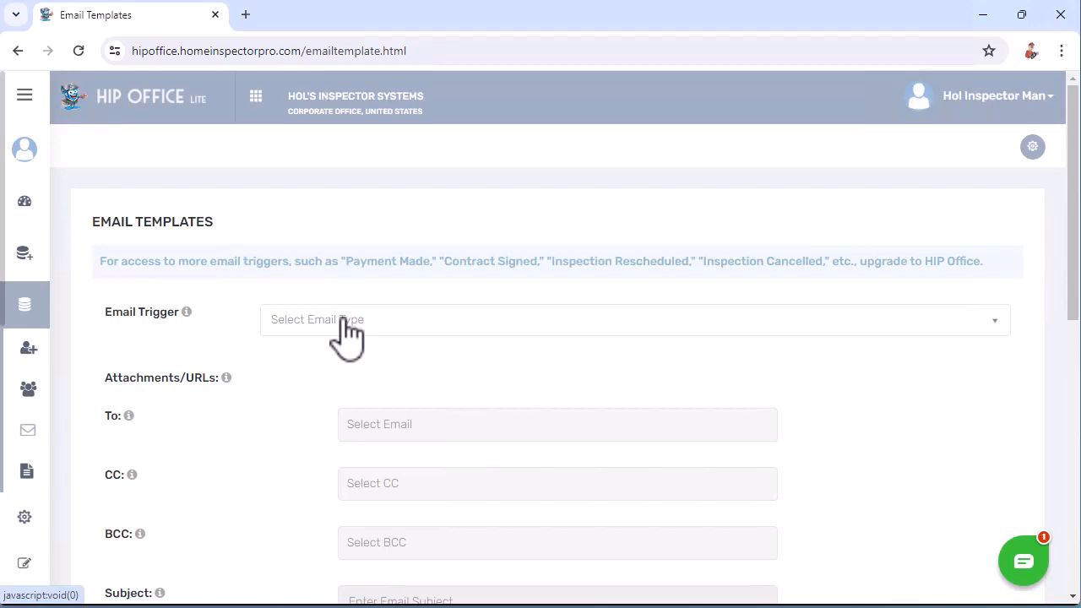
- Pick 'Inspection booked' as the email trigger to load its template and client recipients
click(346, 329)
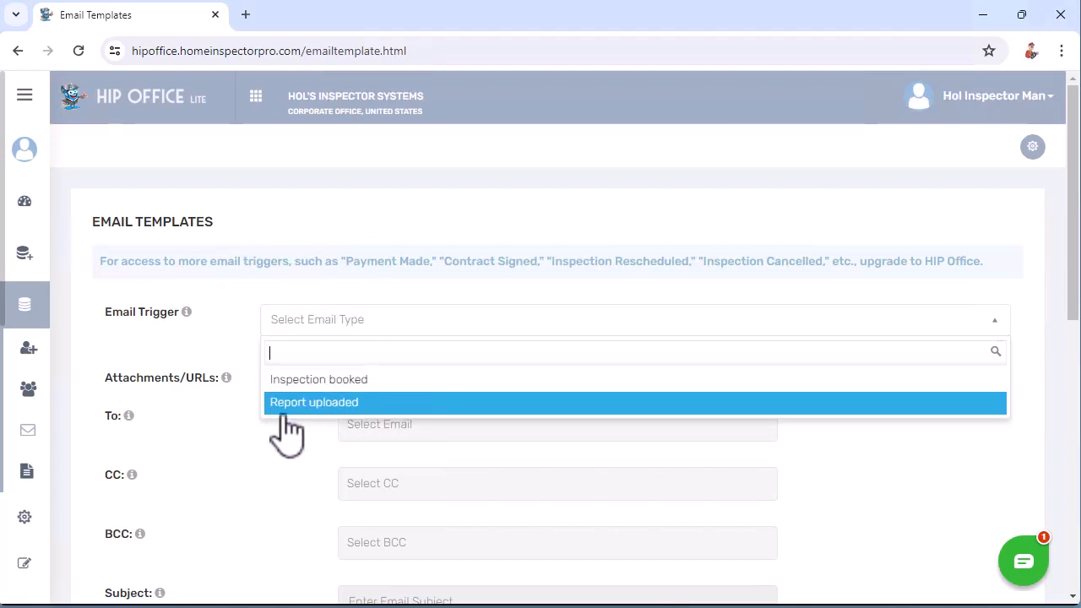
click(364, 385)
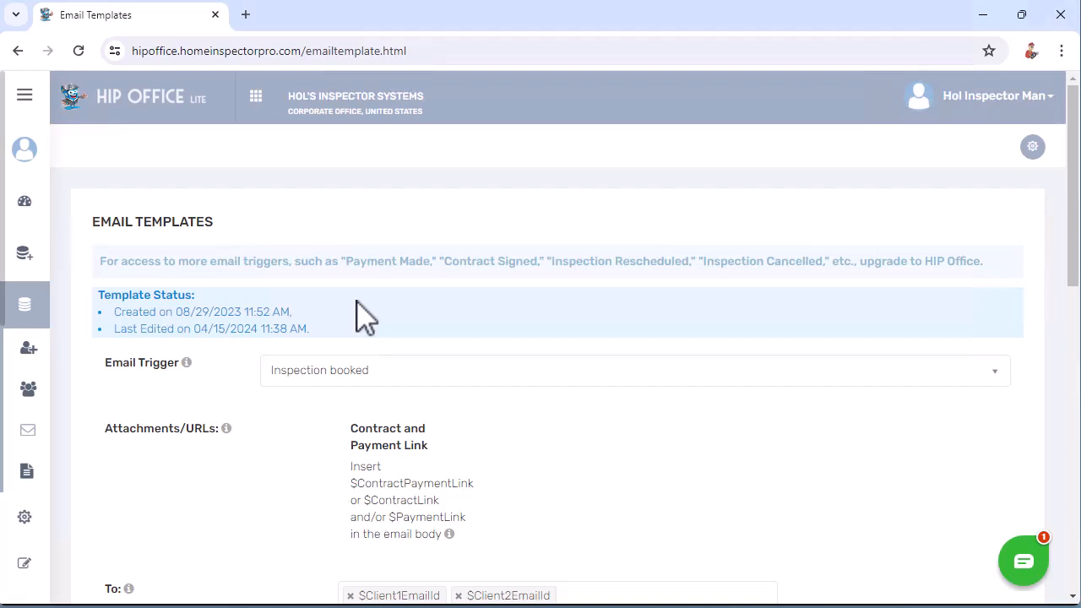
triple_click(300, 439)
scroll(300, 440, down, 4)
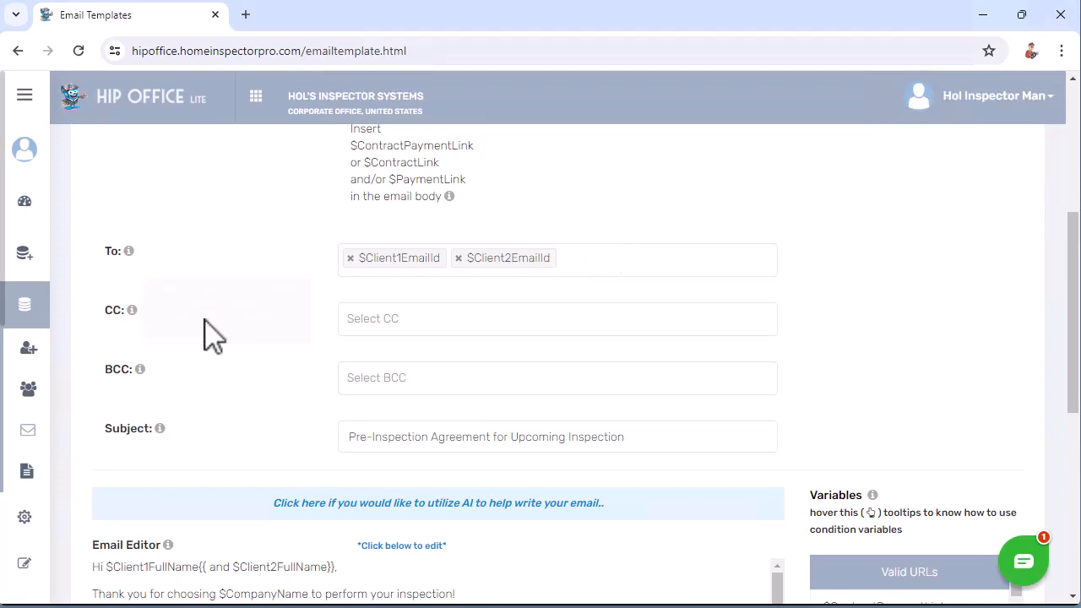
click(397, 320)
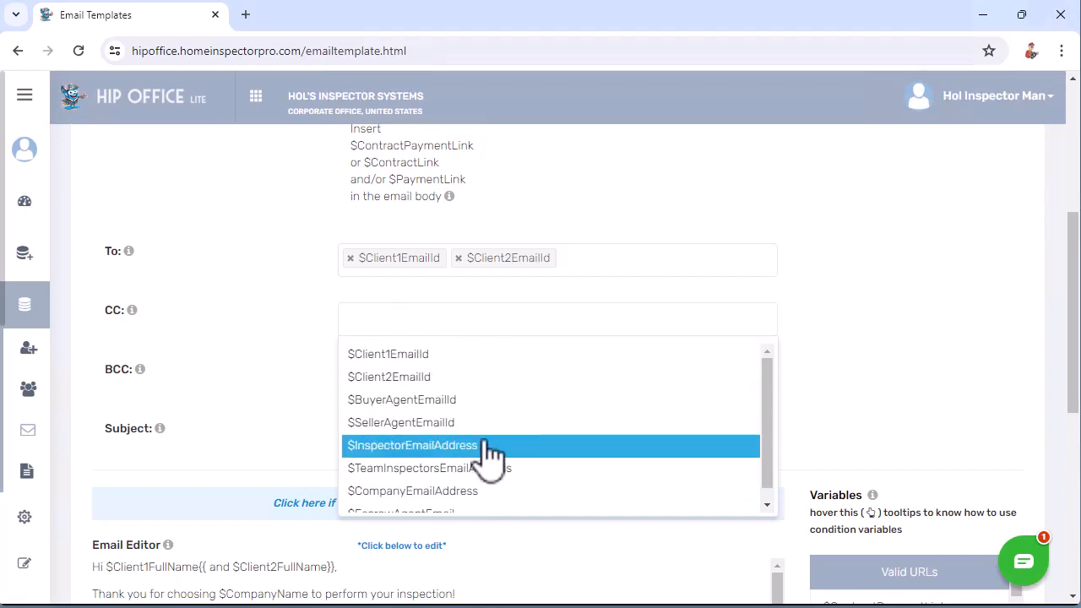
scroll(492, 425, down, 1)
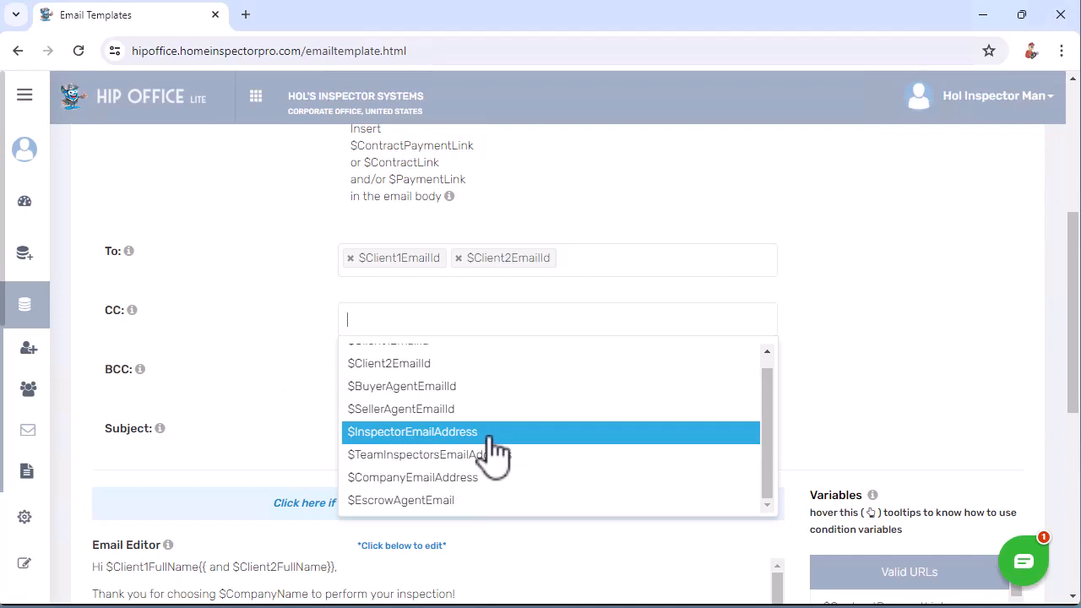
click(212, 339)
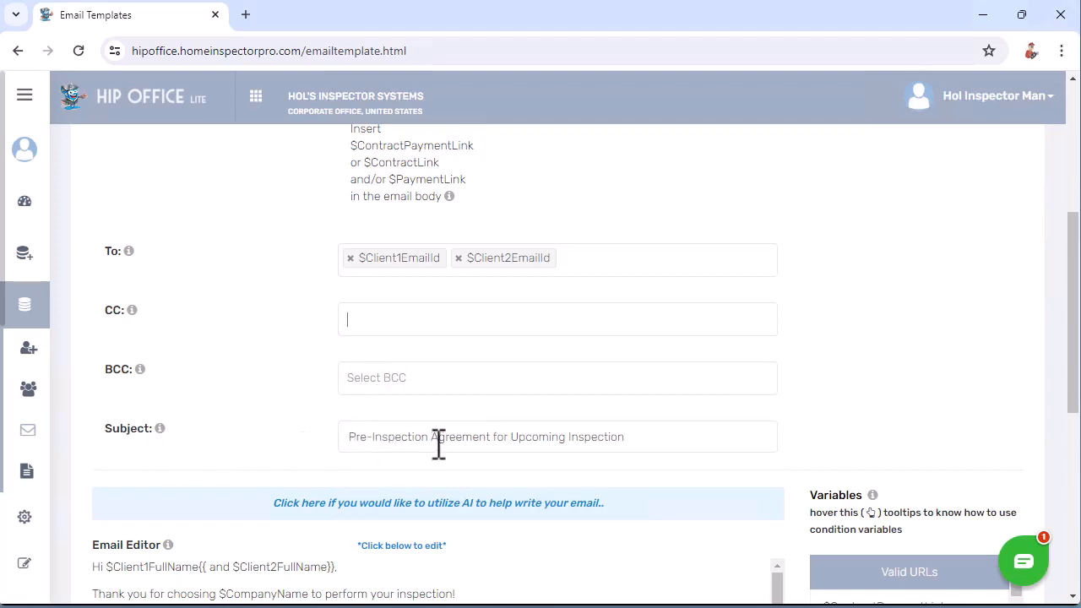
scroll(277, 435, down, 4)
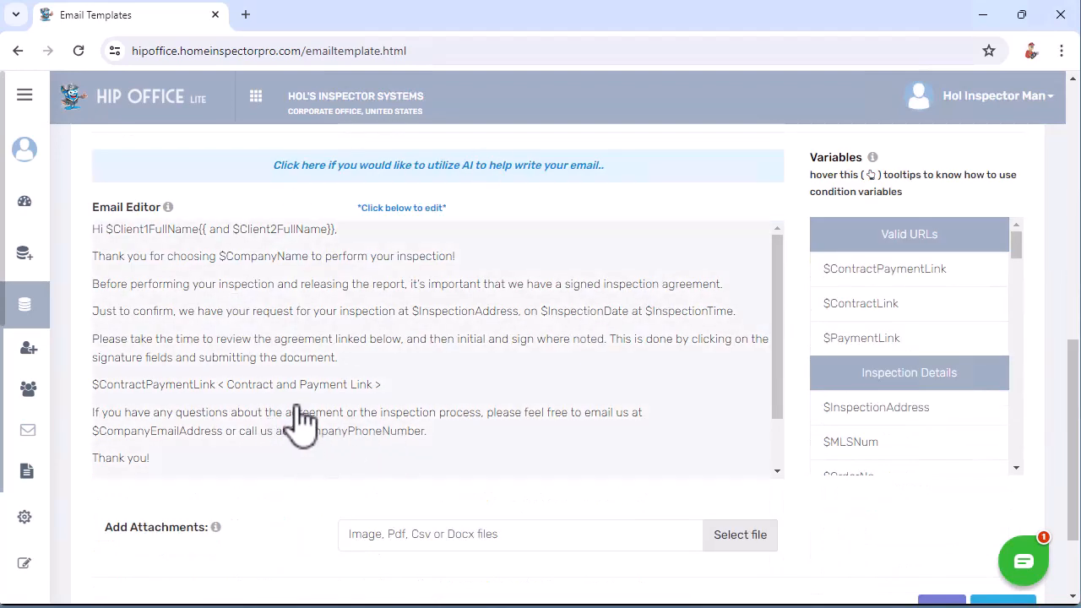
- Switch the body to rich-text editing and select the Client1FullName, Client2FullName and CompanyName variables
click(308, 335)
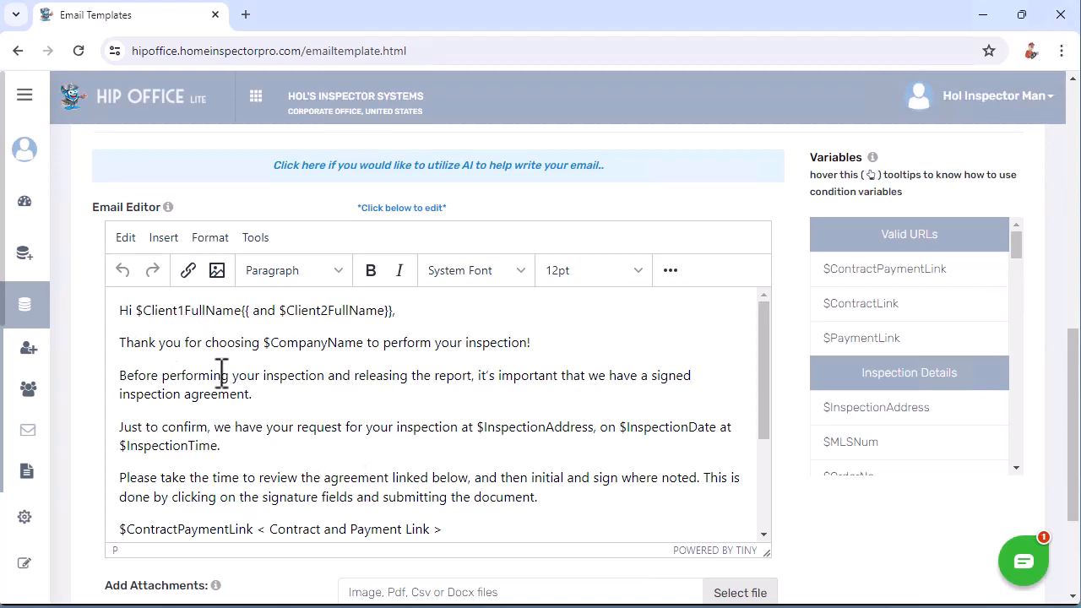
click(166, 310)
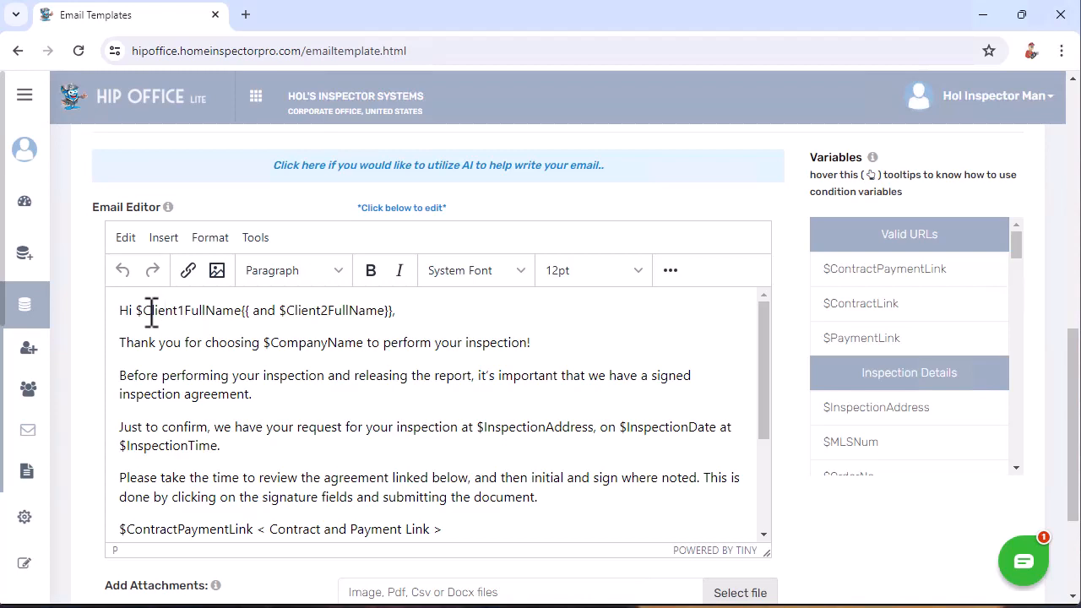
double_click(186, 313)
double_click(324, 313)
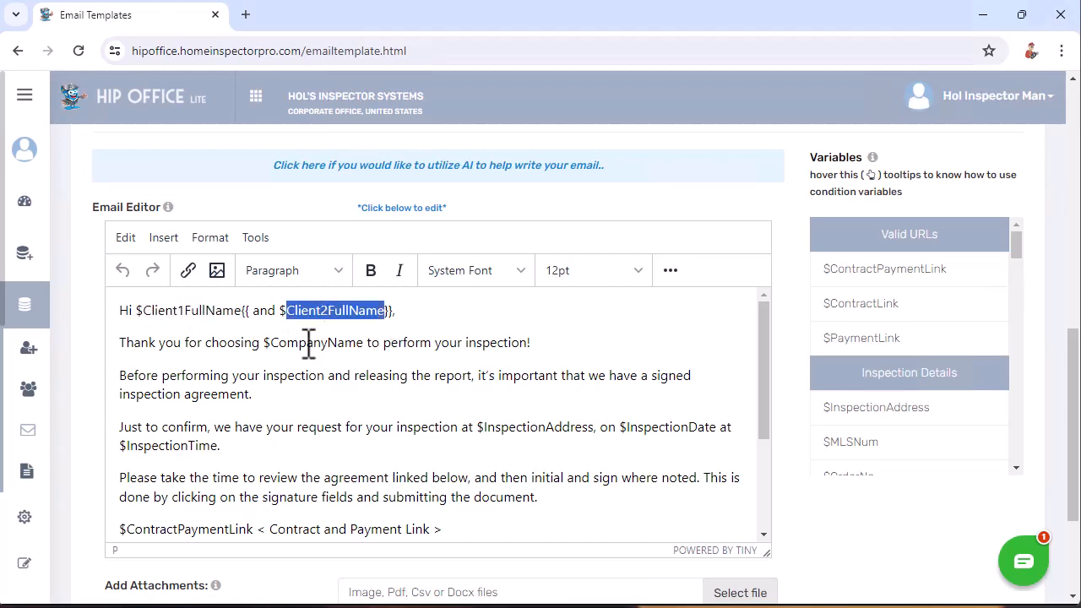
double_click(314, 343)
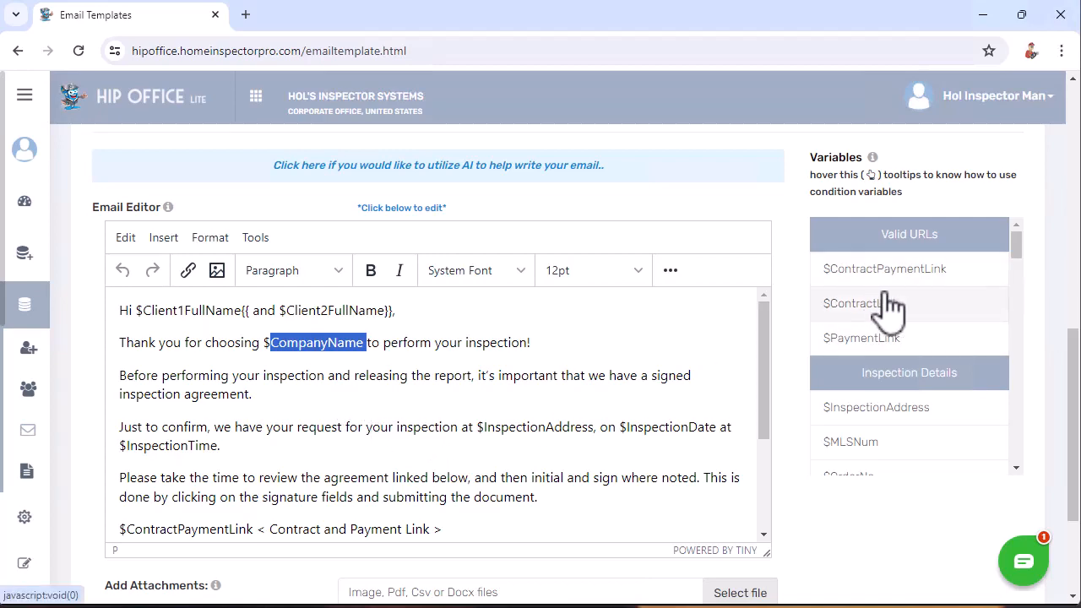
- Insert the $InspectionFullDateTime variable into the confirmation sentence
scroll(891, 309, up, 2)
scroll(891, 307, up, 1)
scroll(892, 308, down, 3)
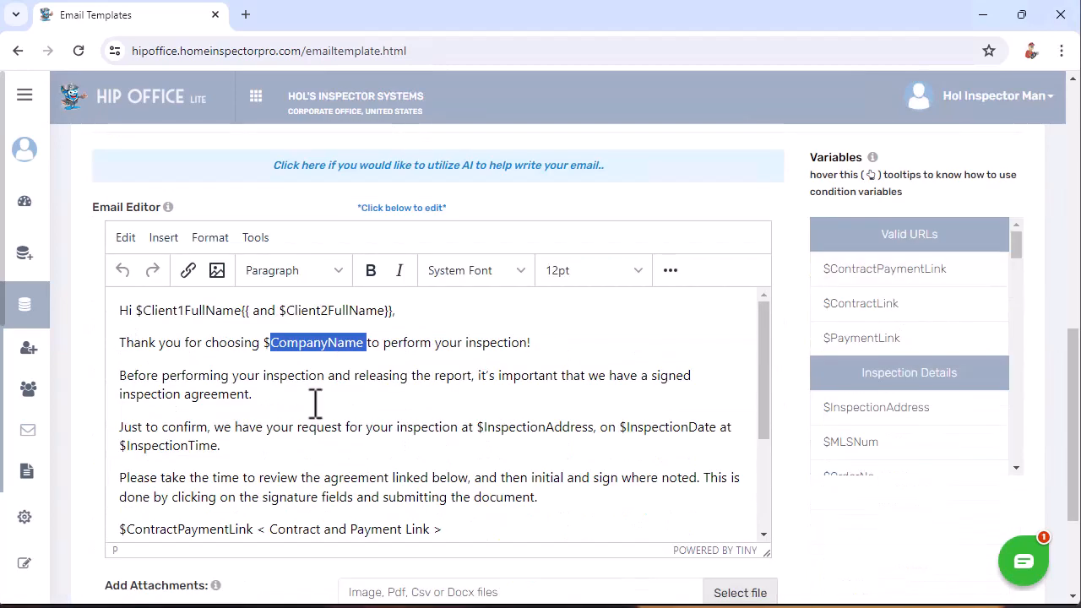
click(428, 409)
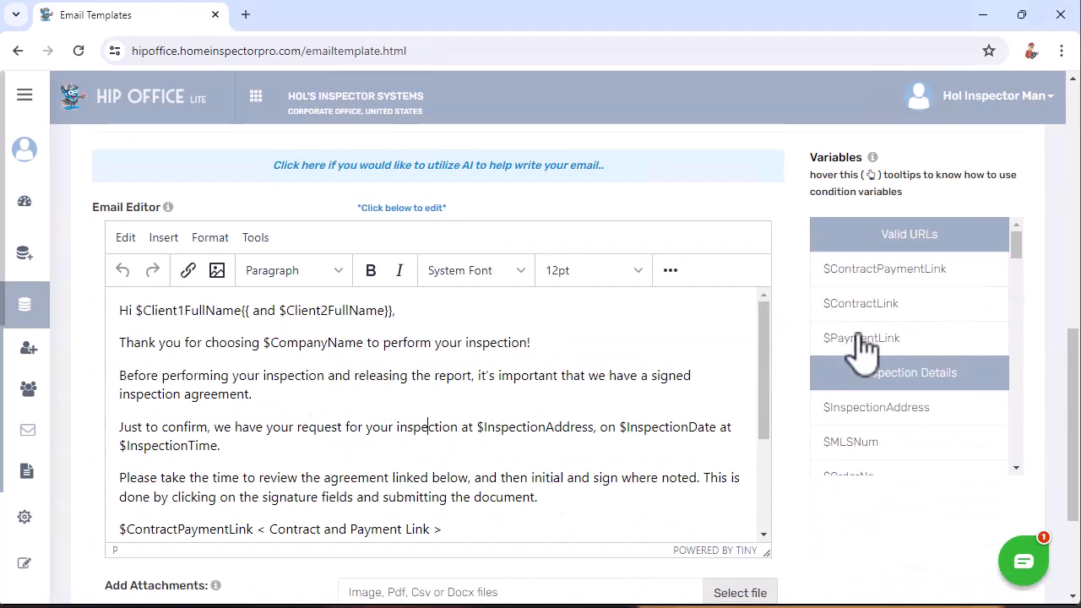
scroll(897, 417, down, 5)
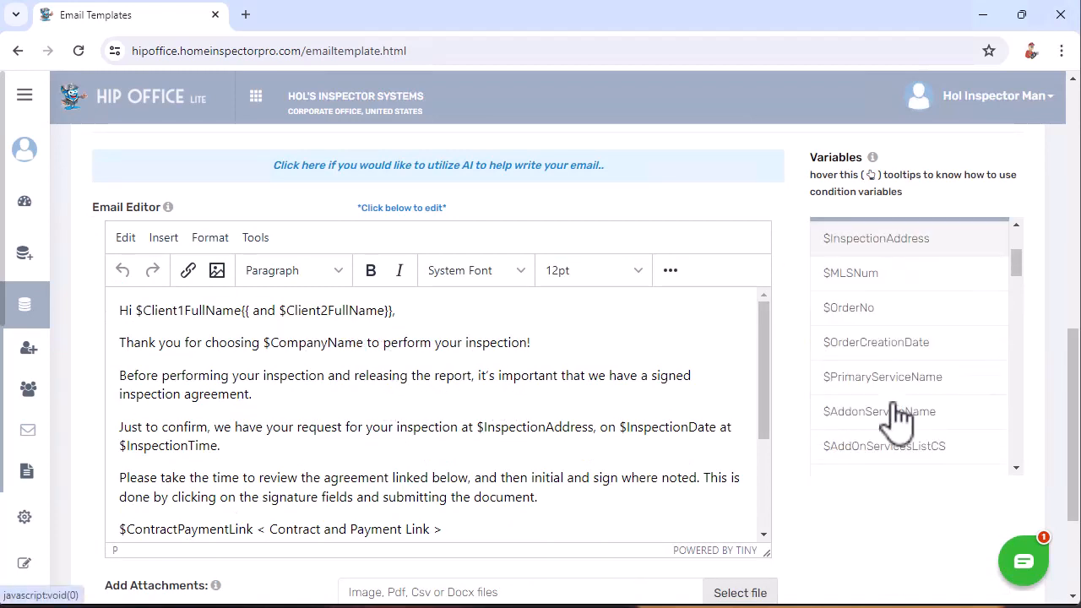
click(894, 406)
scroll(330, 417, down, 3)
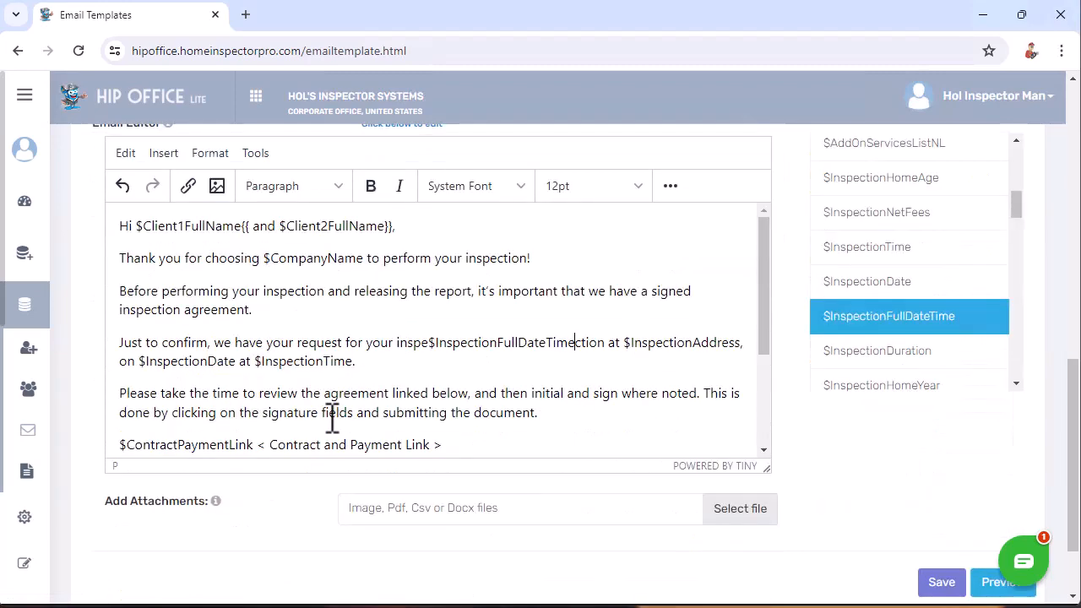
click(249, 226)
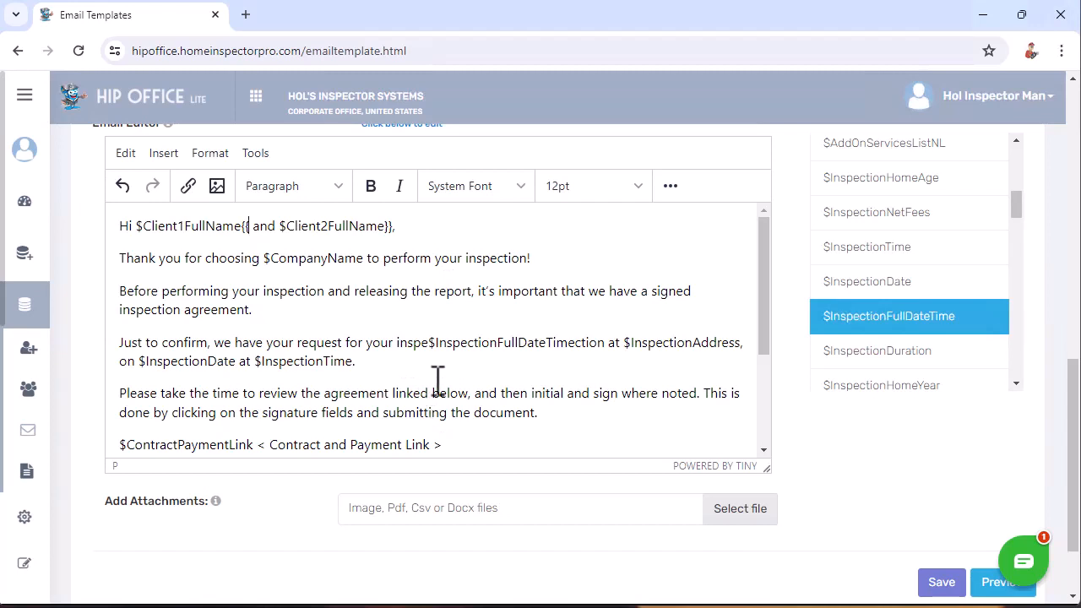
scroll(825, 477, up, 1)
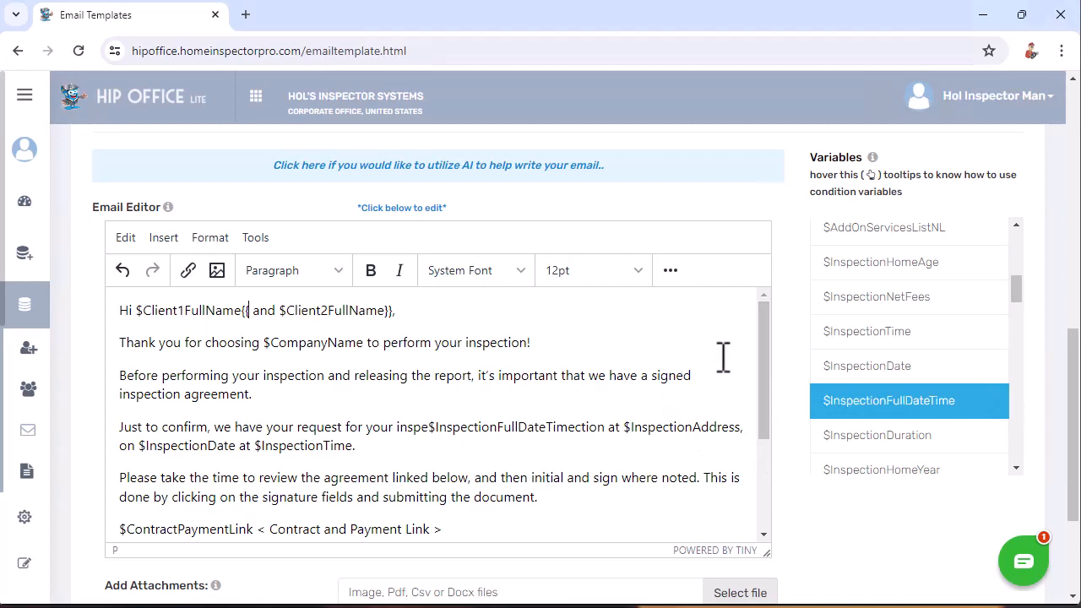
scroll(791, 337, up, 4)
scroll(798, 342, up, 2)
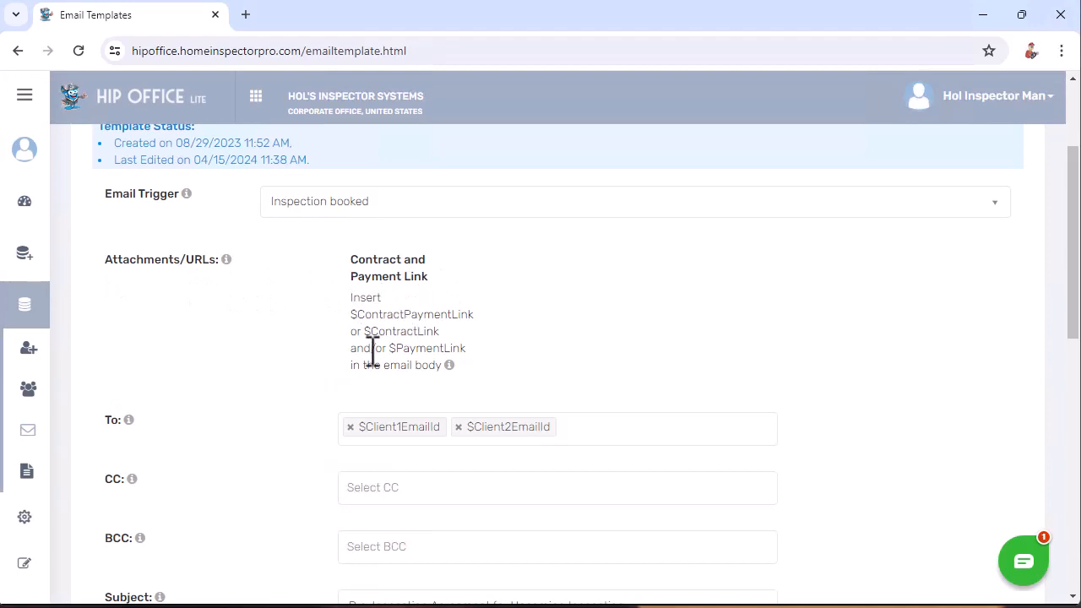
scroll(589, 419, down, 1)
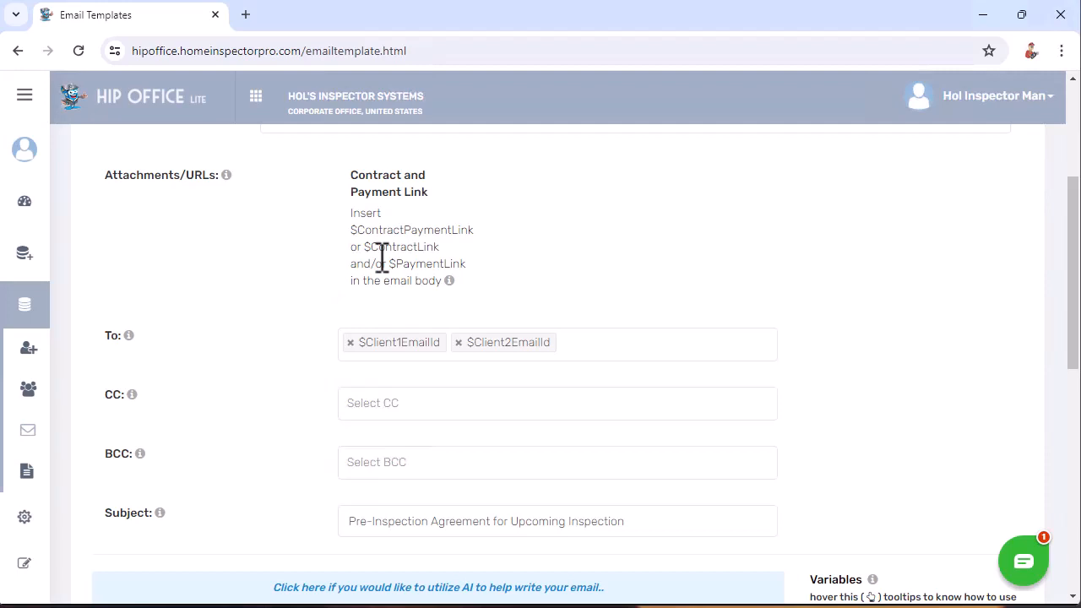
scroll(586, 295, down, 2)
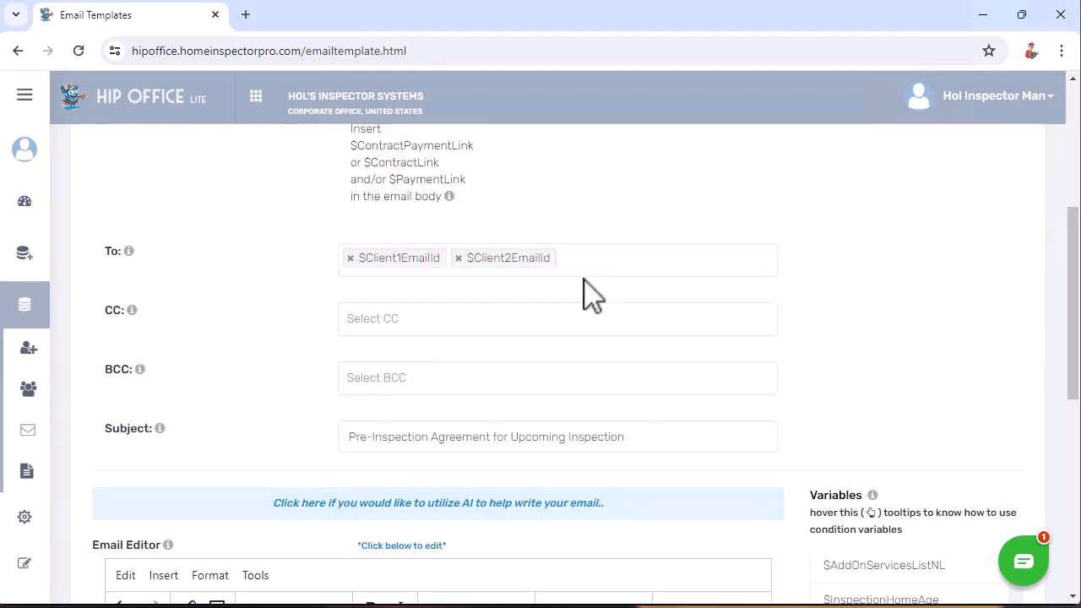
scroll(586, 295, down, 4)
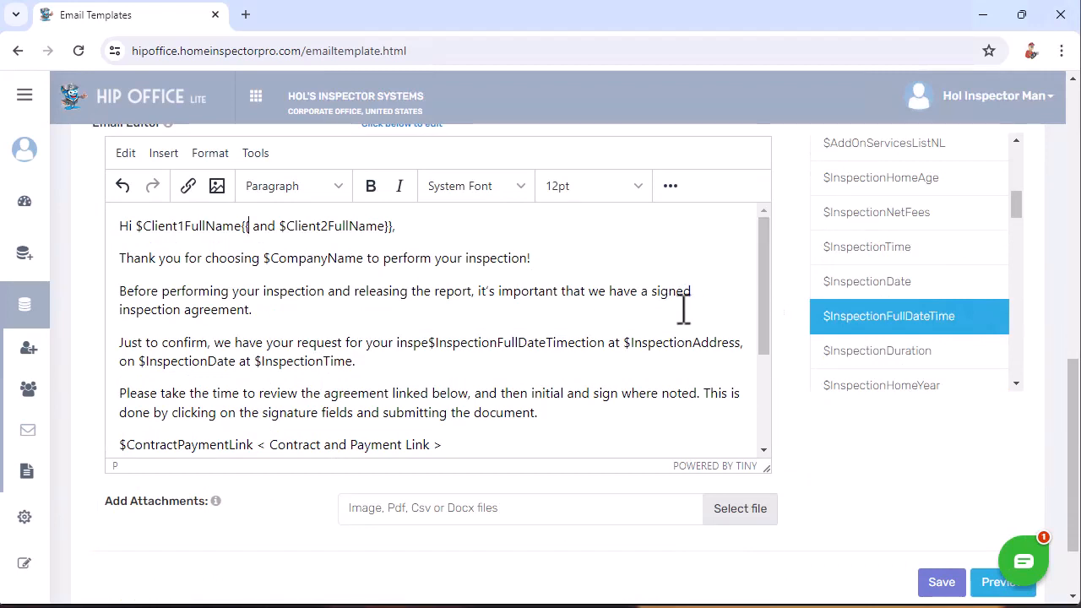
scroll(859, 273, up, 5)
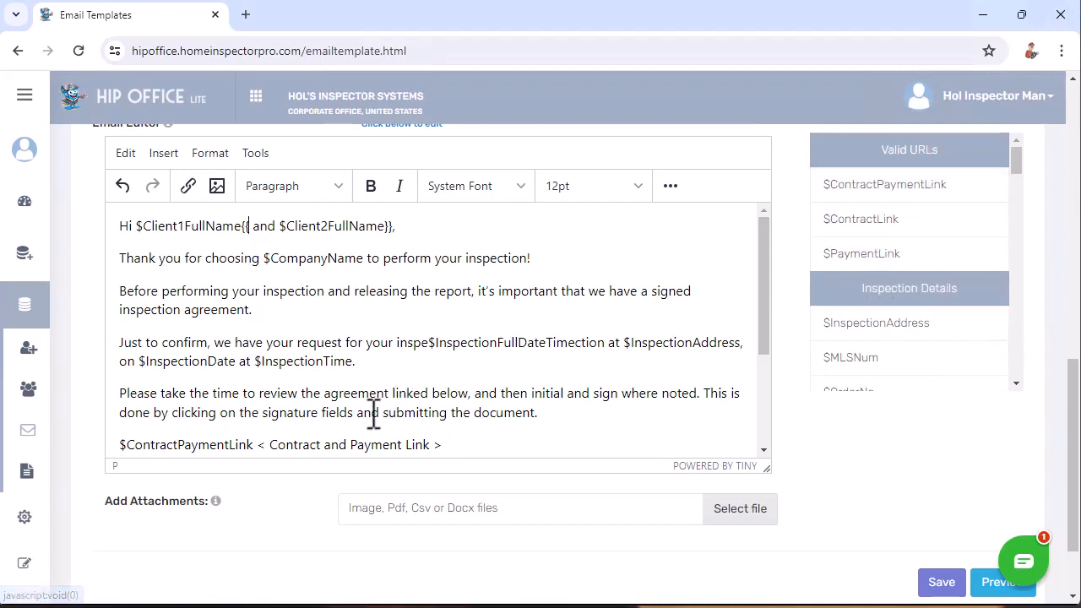
scroll(116, 381, down, 1)
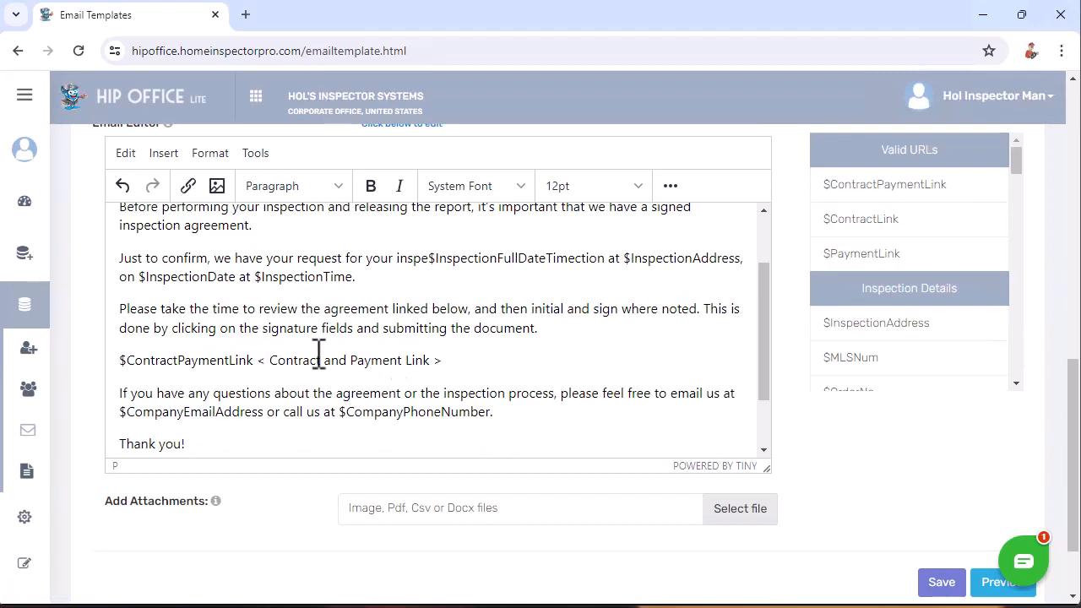
- Replace the Contract and Payment Link line with the $ContractLink variable
drag(270, 360, 433, 364)
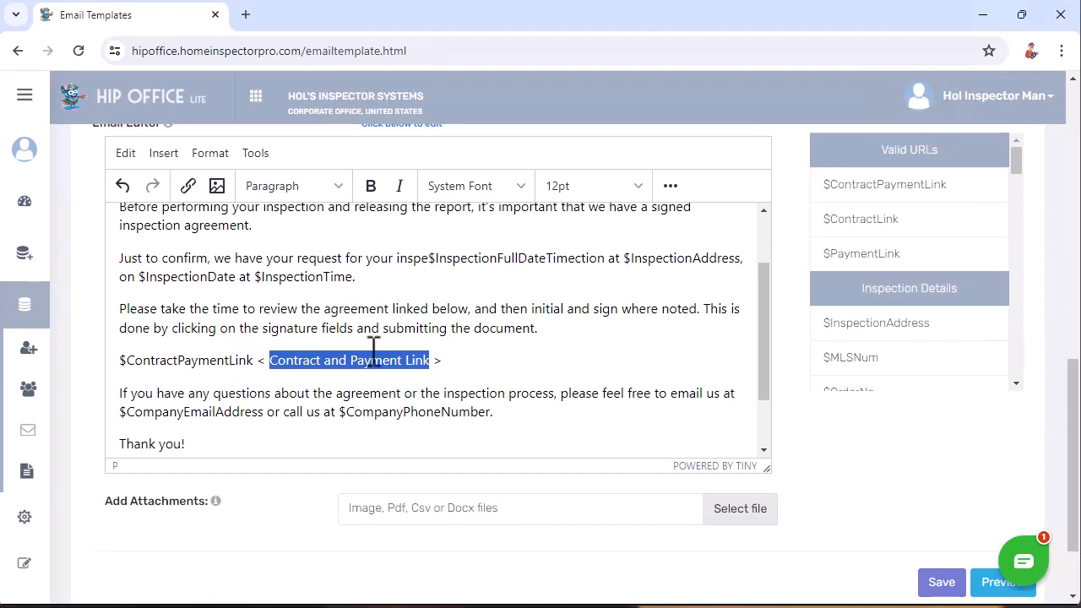
drag(464, 360, 88, 359)
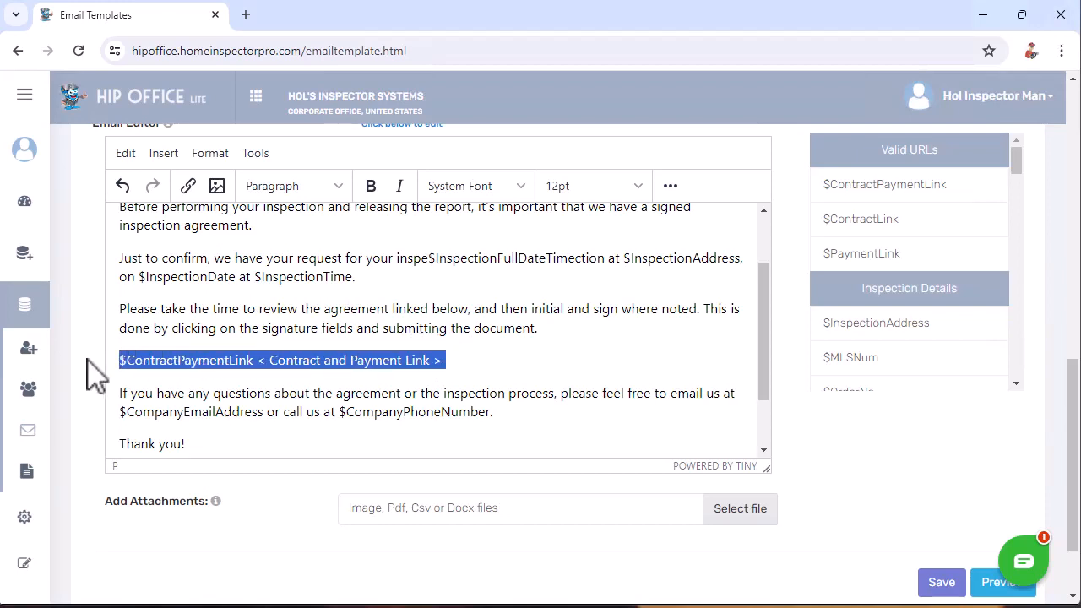
key(BackSpace)
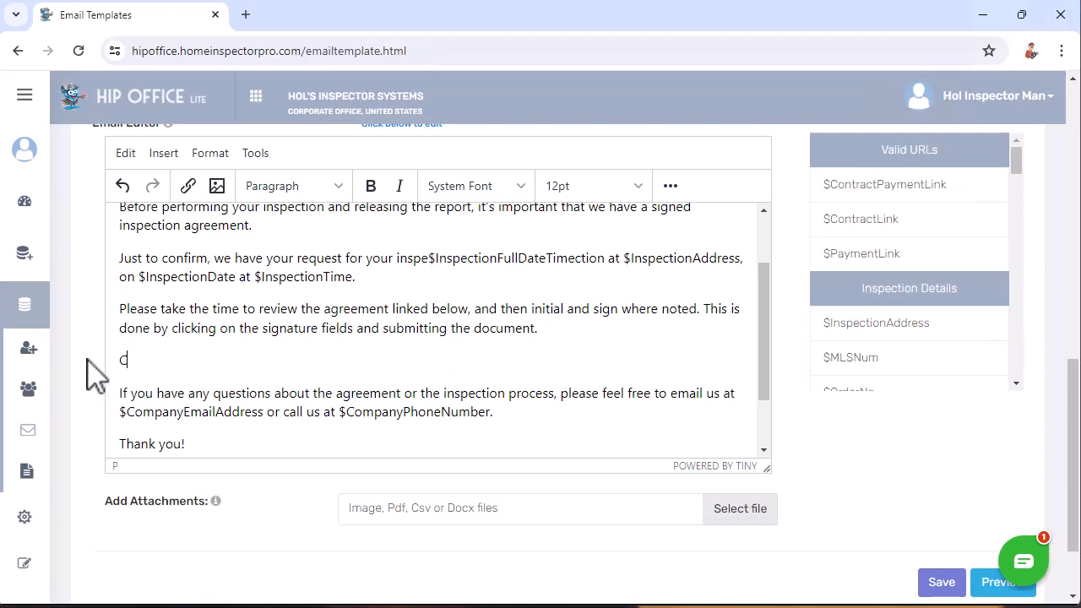
key(BackSpace)
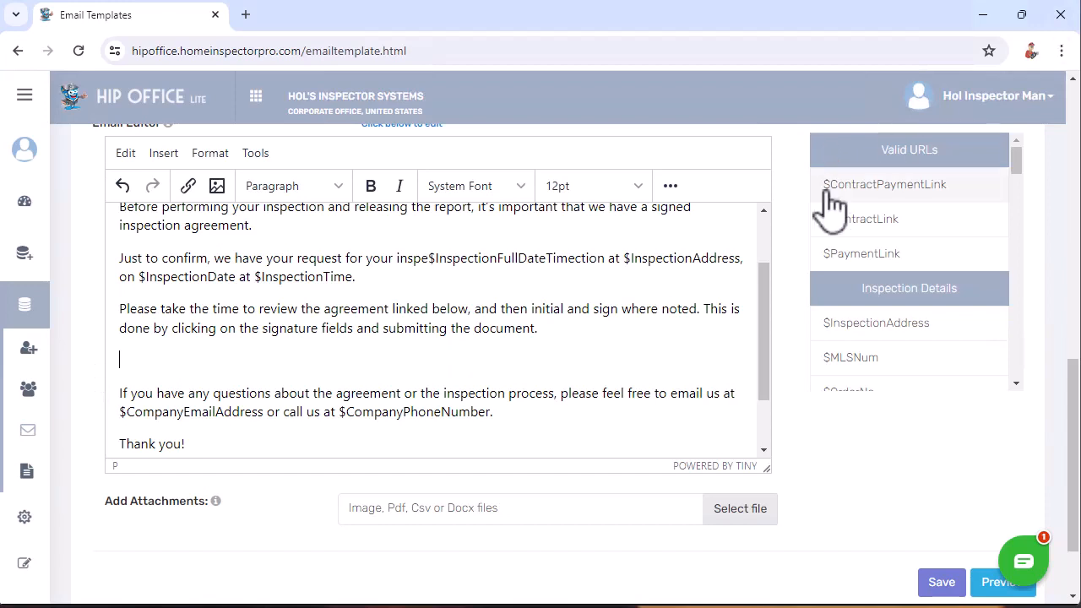
click(841, 219)
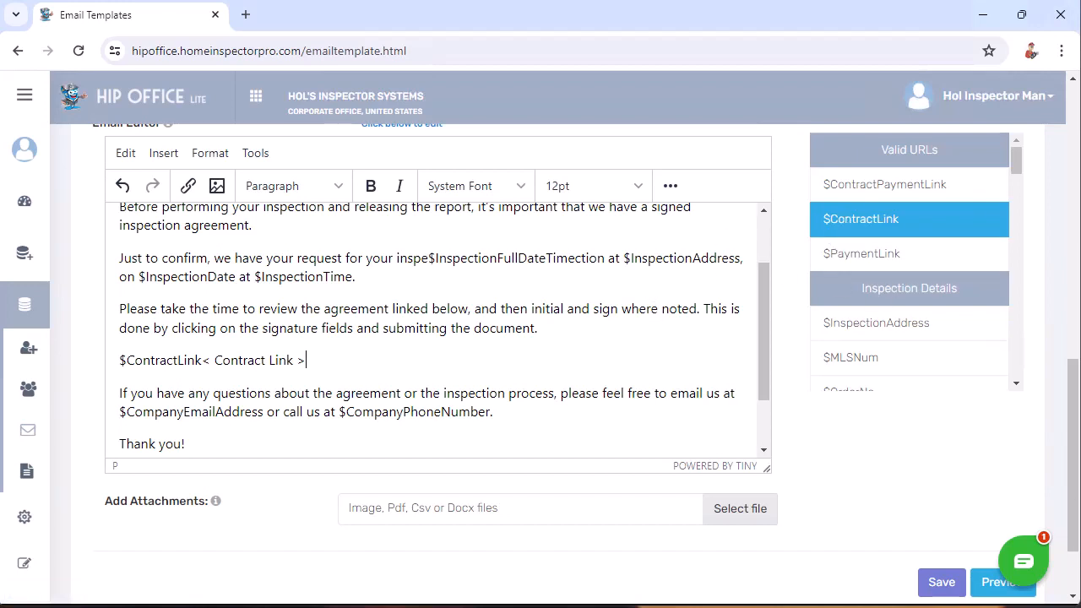
- Add a 'For payment, $PaymentLink' line below the contract link
key(Return)
key(Return)
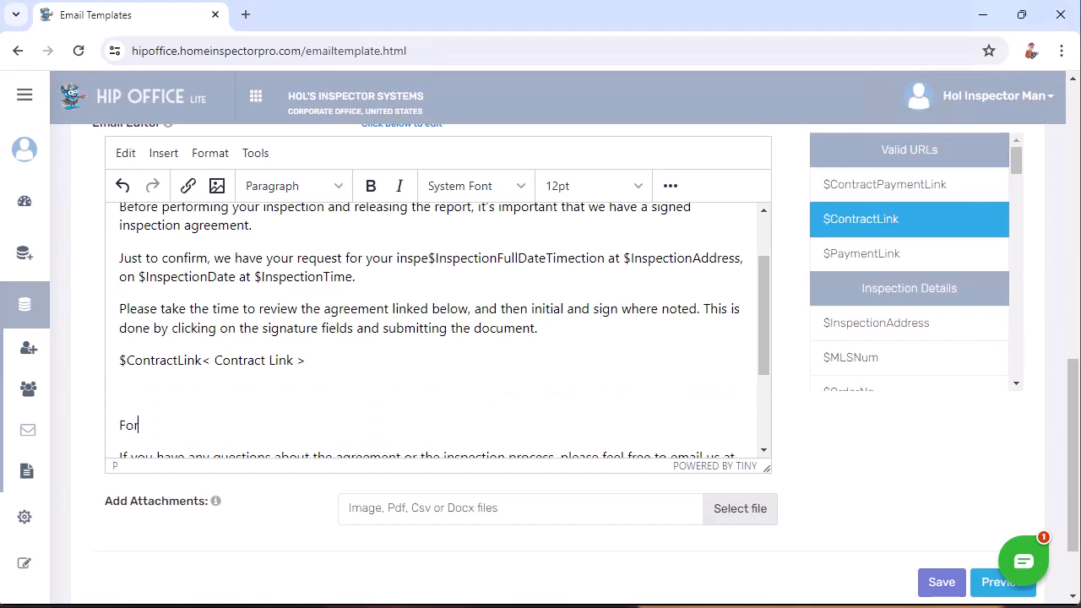
text(For payment,)
click(859, 256)
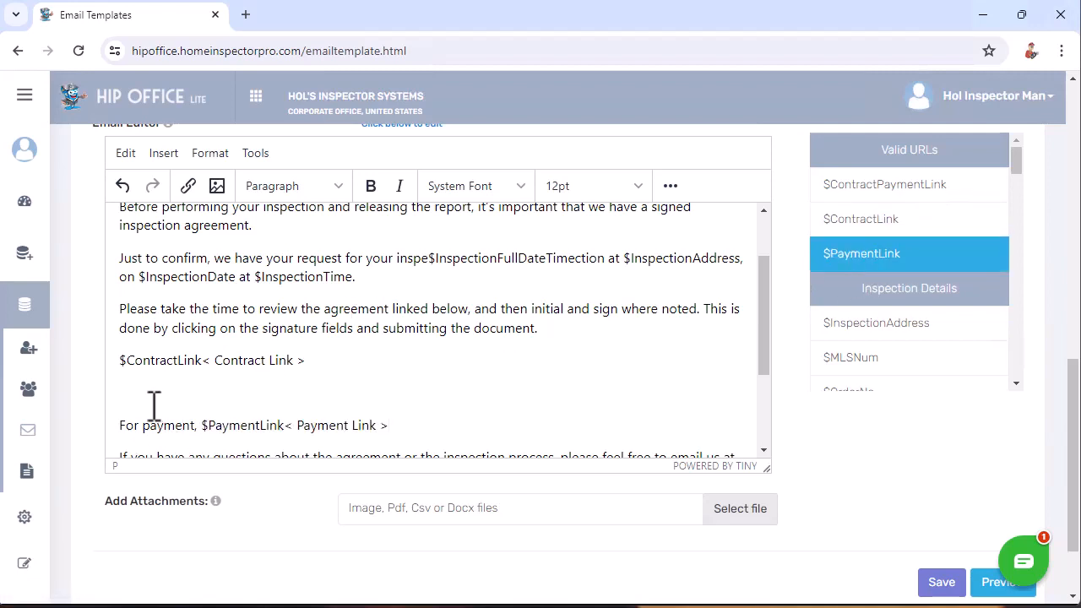
click(172, 387)
scroll(352, 401, down, 3)
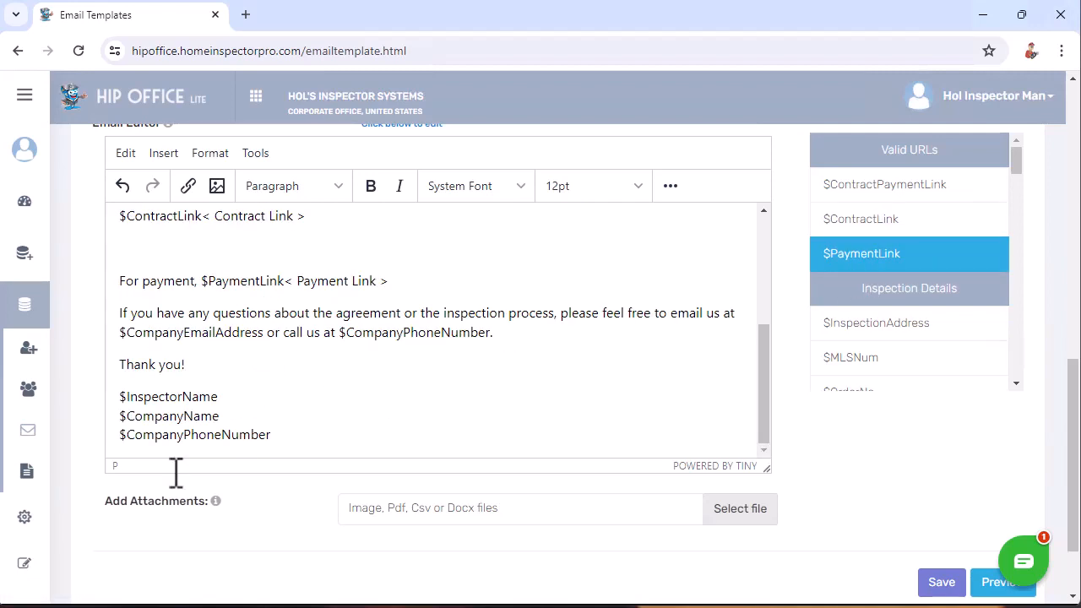
scroll(116, 549, down, 2)
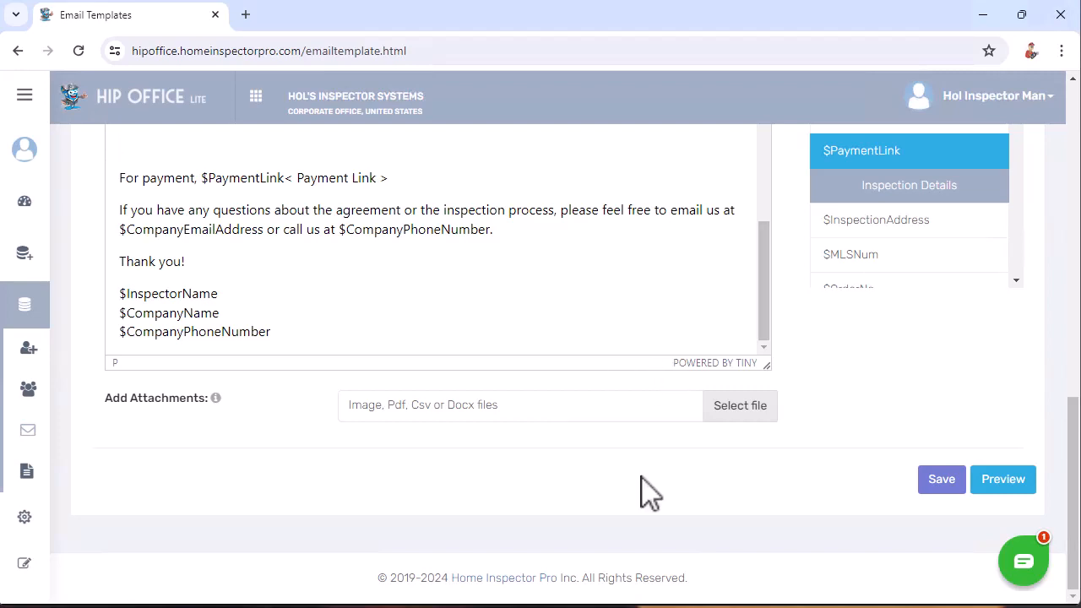
- Save the Inspection booked template, then open the 'utilize AI' email-writing dialog
click(941, 480)
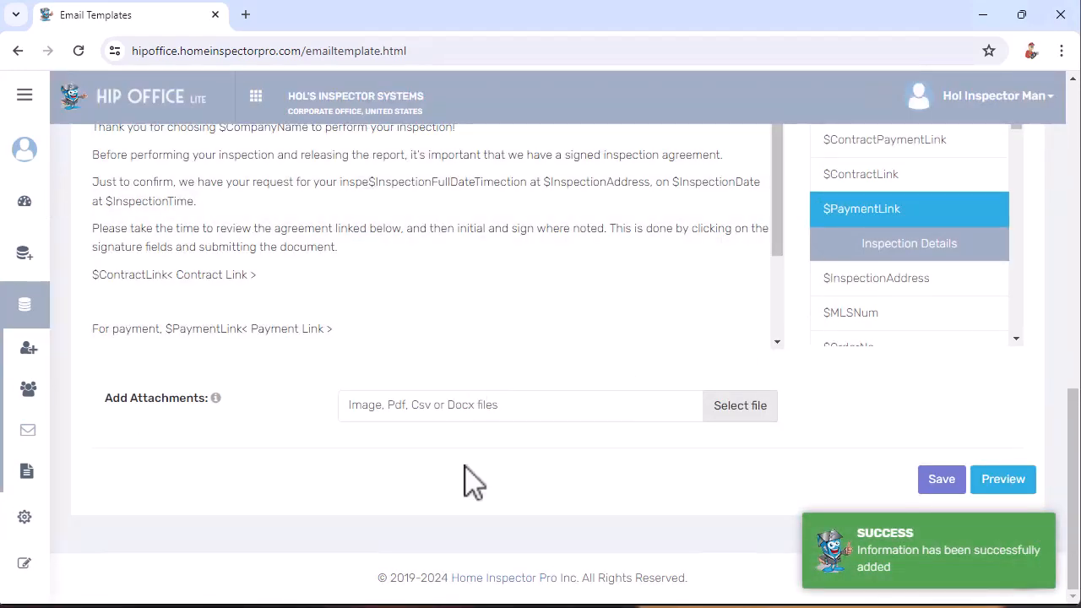
scroll(470, 483, up, 1)
scroll(439, 422, up, 1)
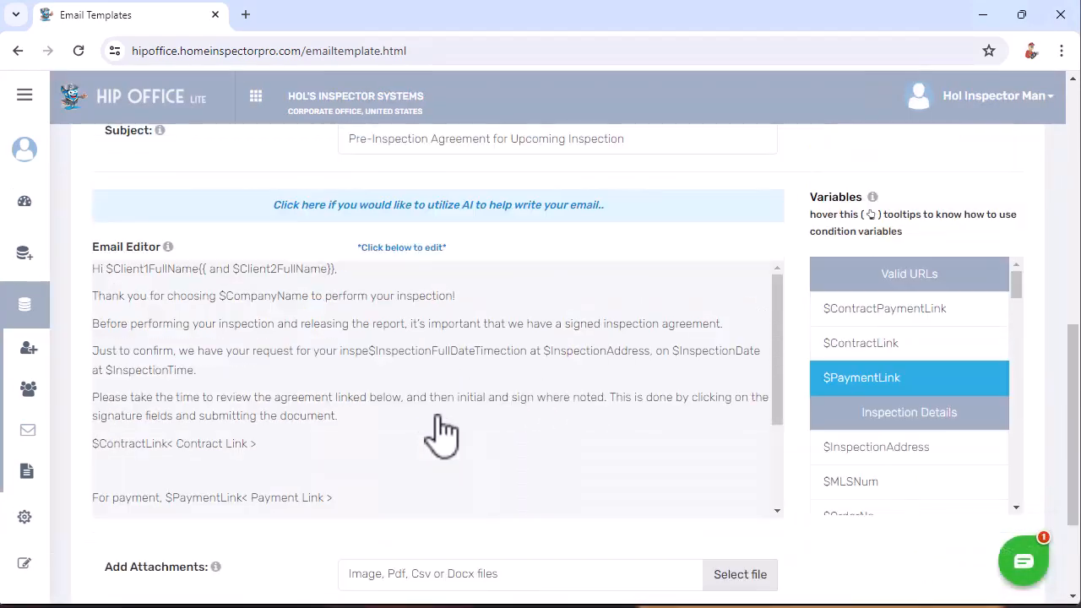
scroll(435, 422, up, 1)
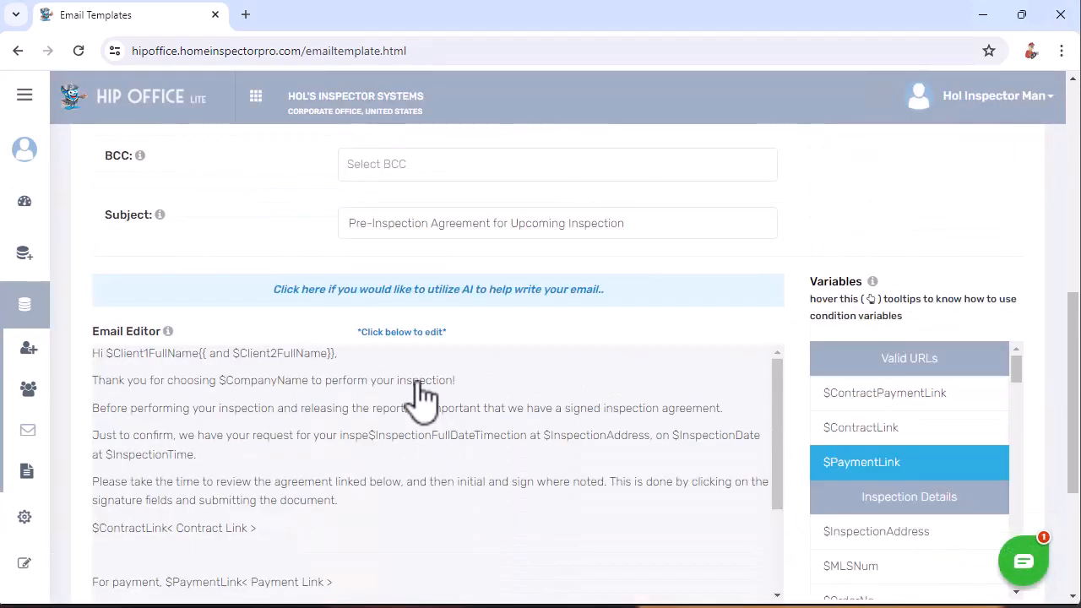
click(464, 296)
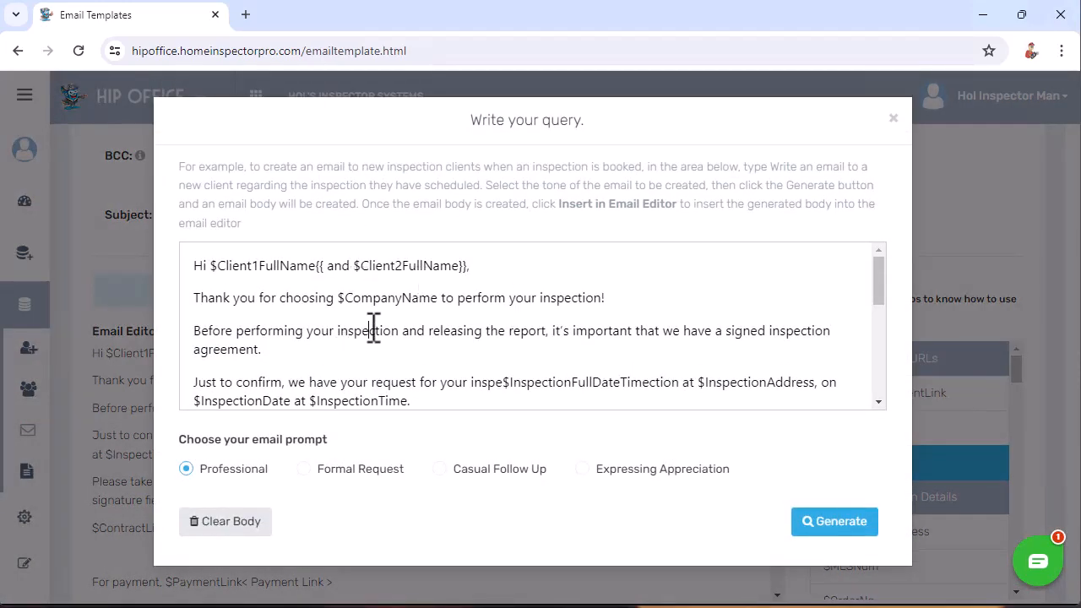
- Replace the AI query with 'Create an inspection introduction email targetted towards users in Cleveland.' and generate
key(ctrl+a)
text(Create )
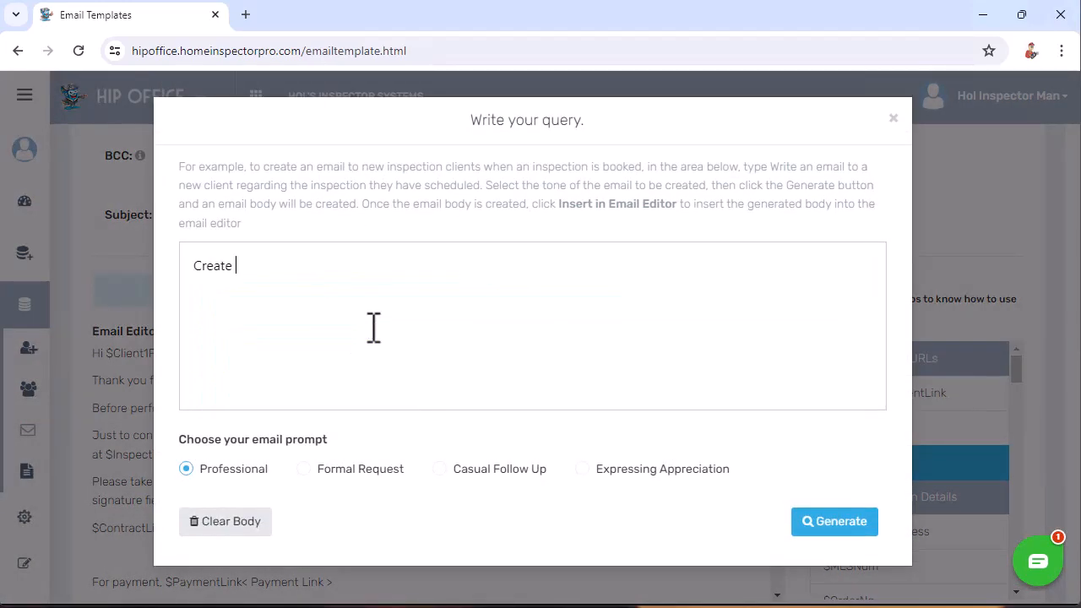
text(an inspection introductio)
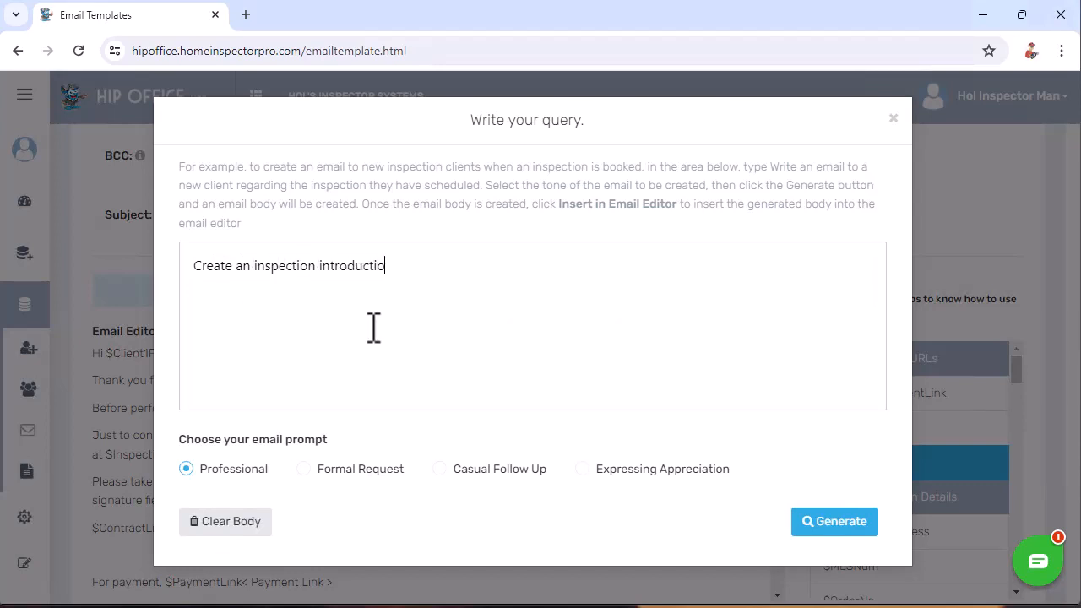
text(n email targetted toward)
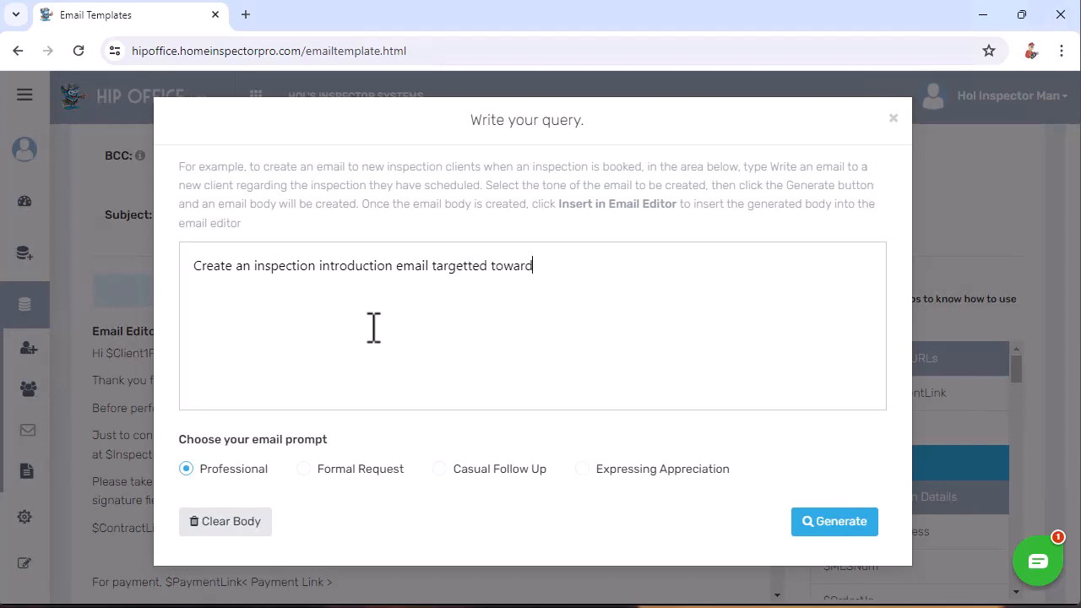
text(s users in Cleveland.)
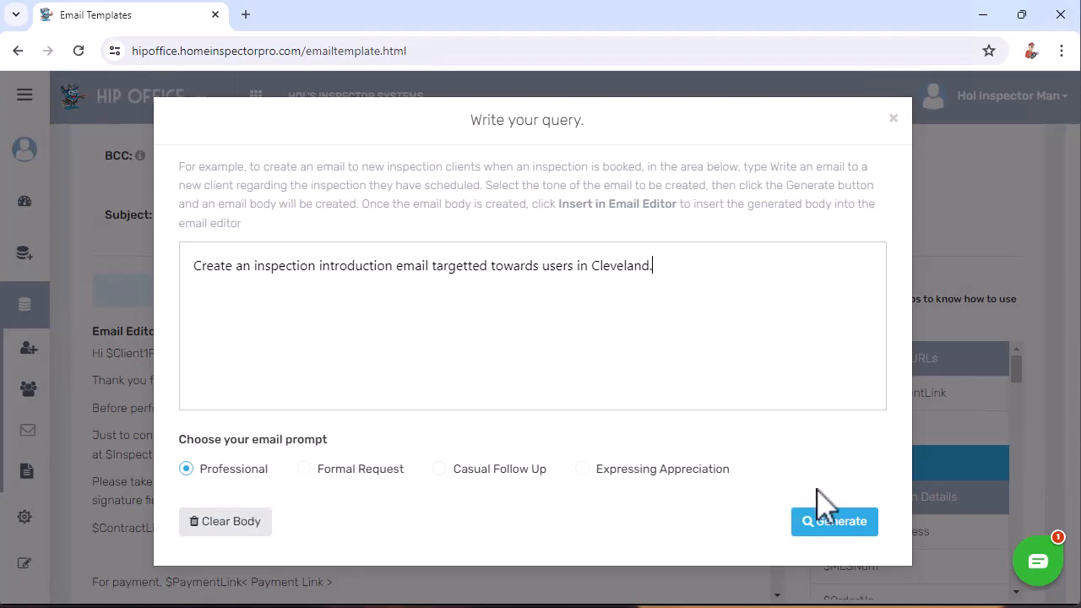
click(823, 521)
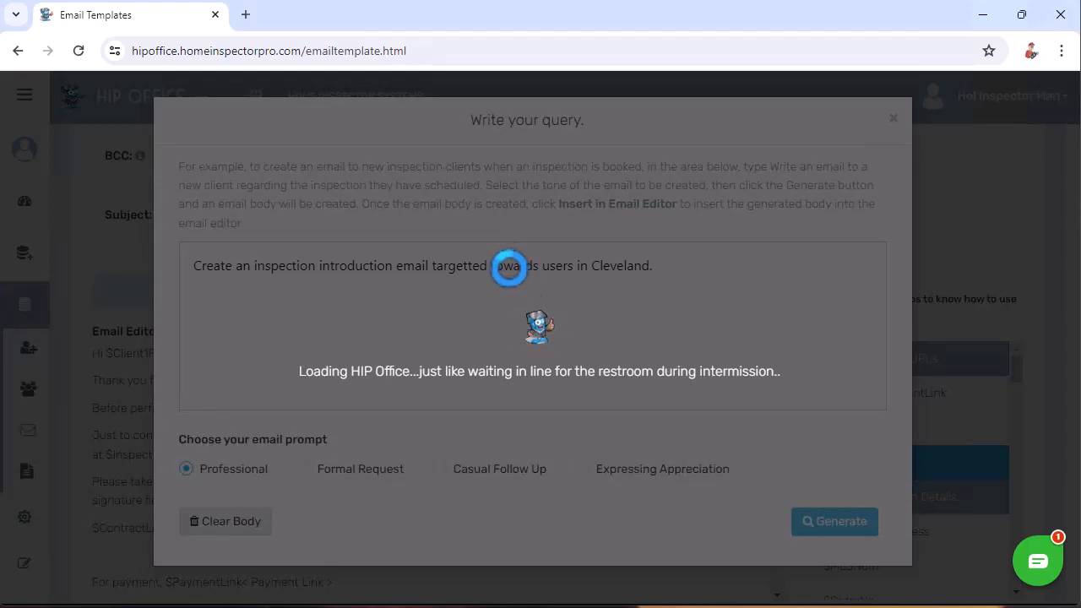
- Review the 'Professional Home Inspection Services in Cleveland' draft and close the dialog without inserting it
scroll(385, 363, down, 5)
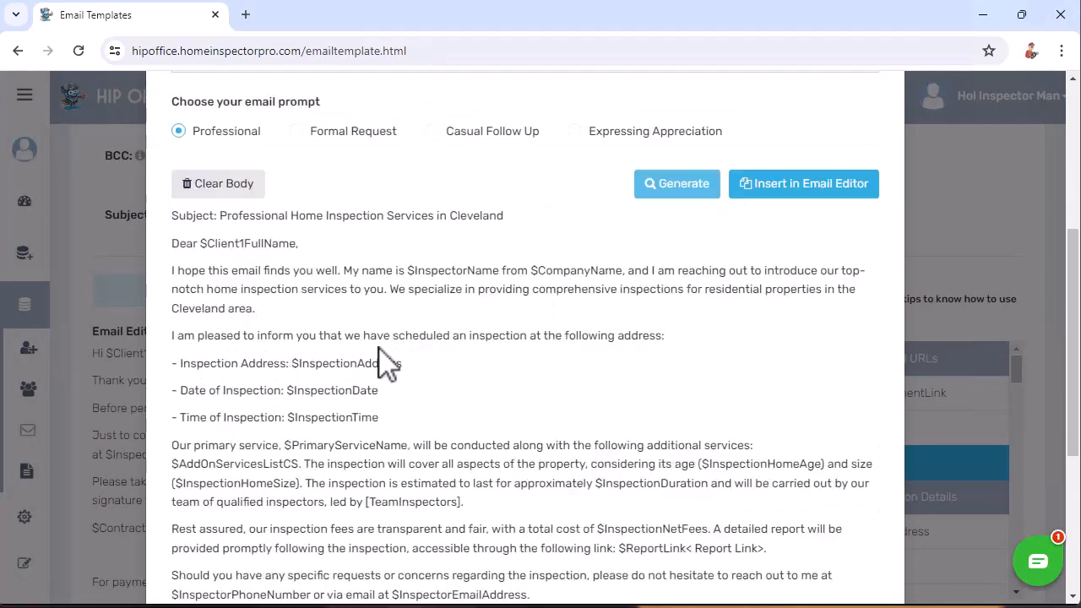
scroll(384, 363, down, 1)
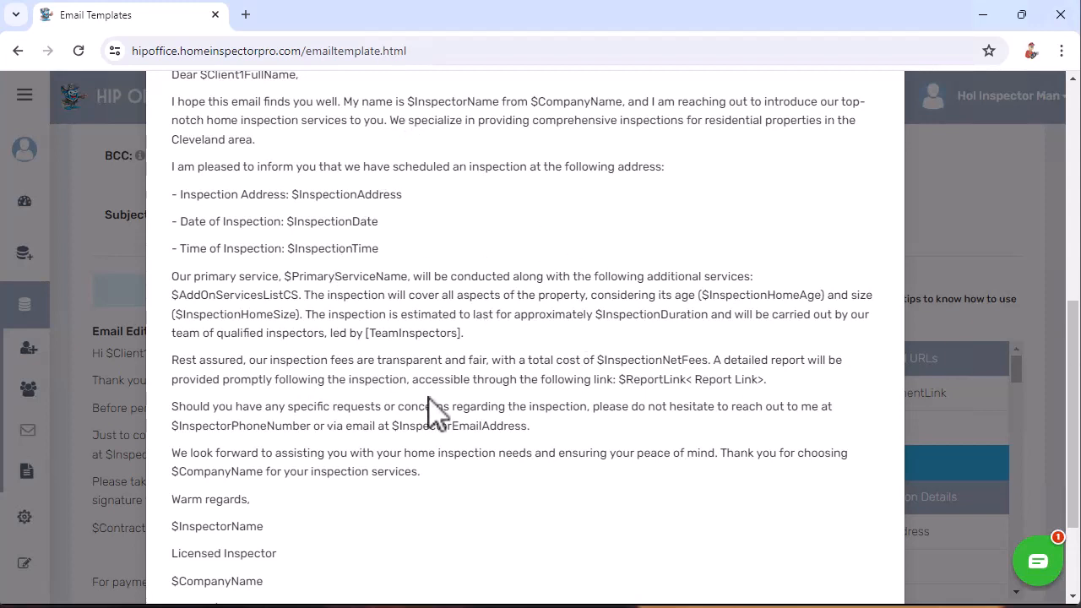
scroll(434, 410, up, 3)
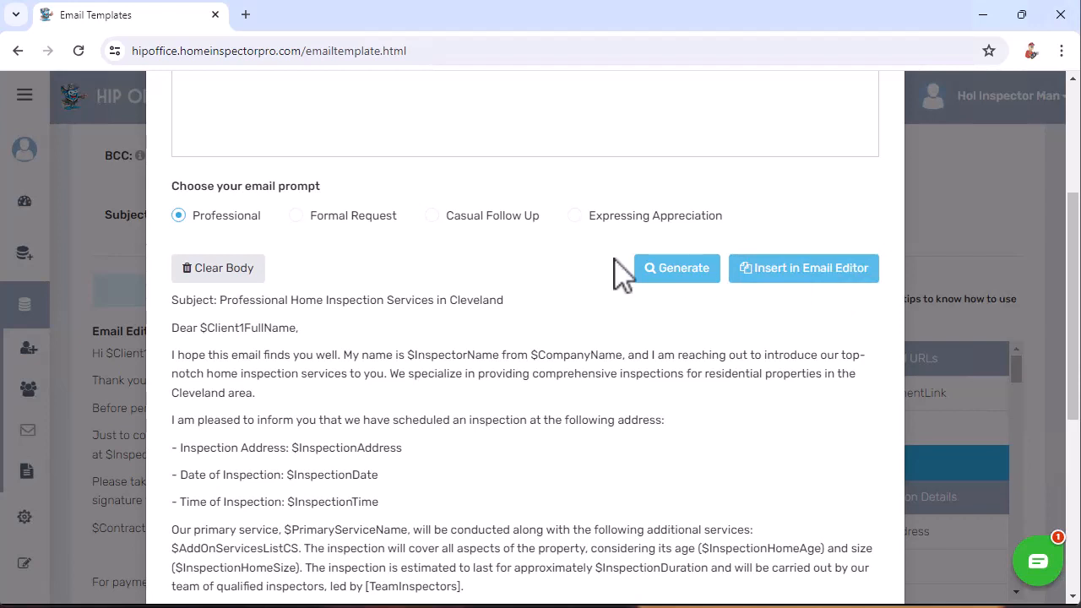
scroll(479, 291, up, 3)
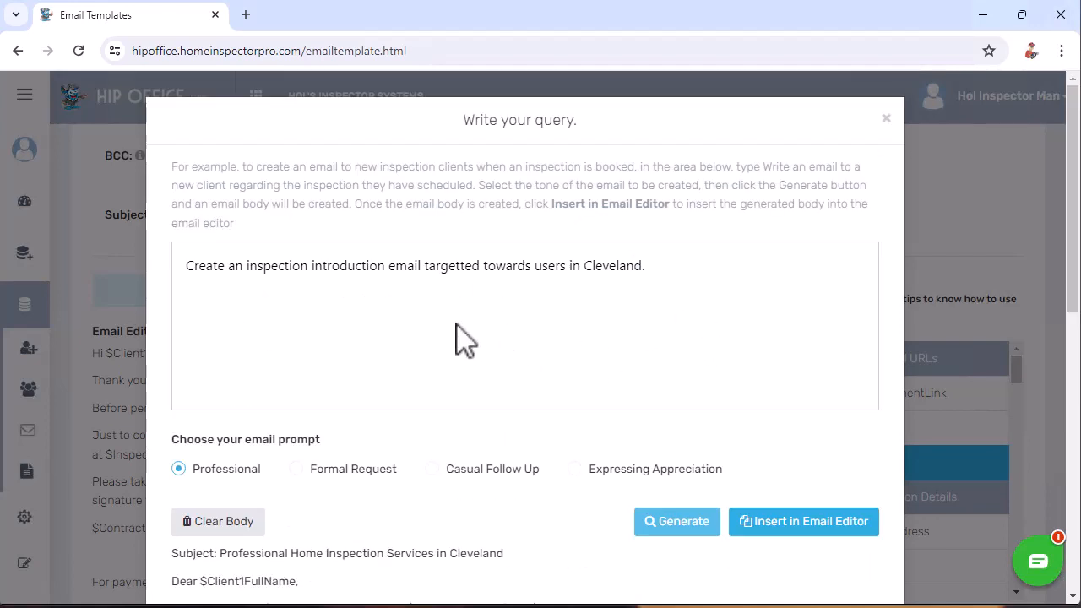
click(885, 123)
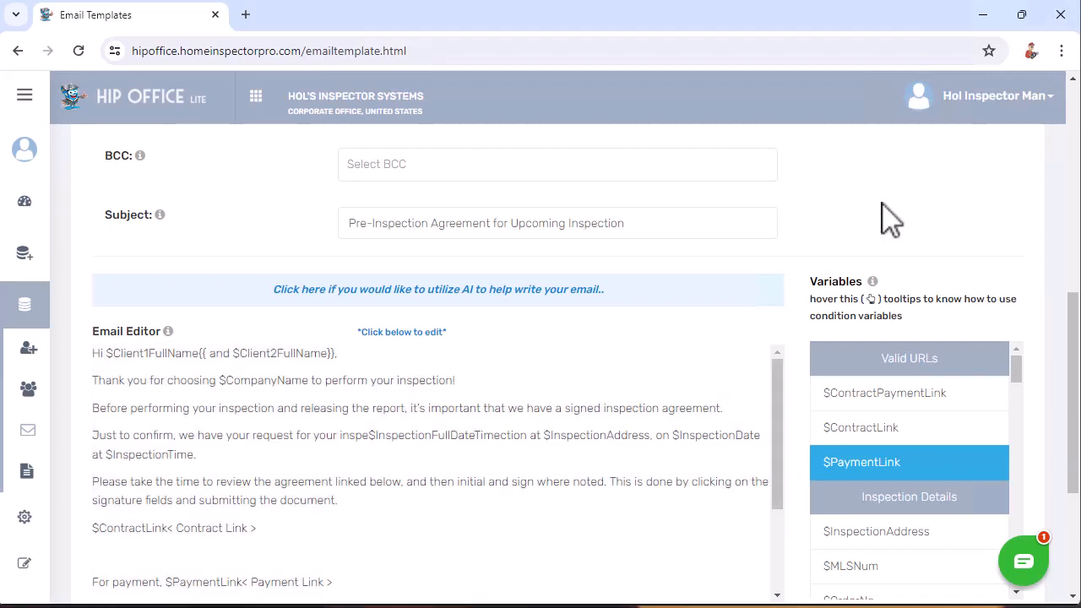
scroll(891, 221, down, 3)
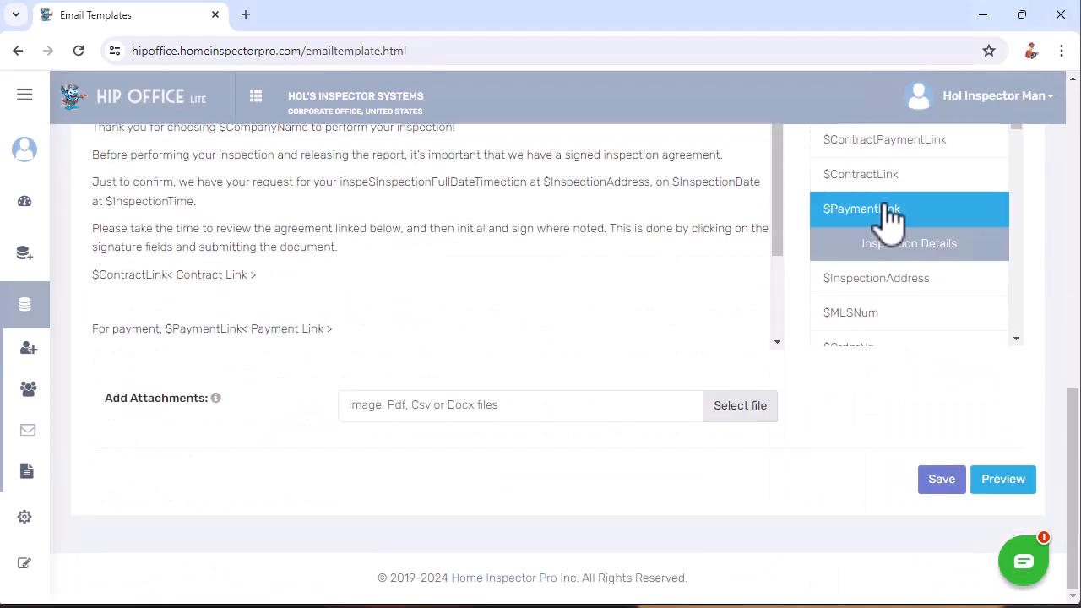
click(1005, 478)
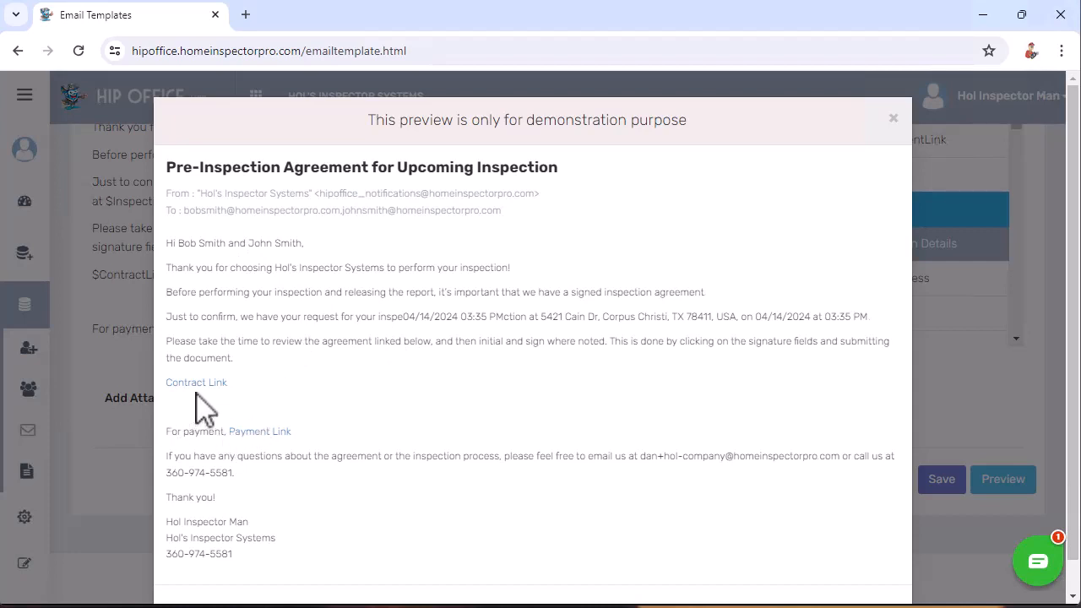
click(258, 432)
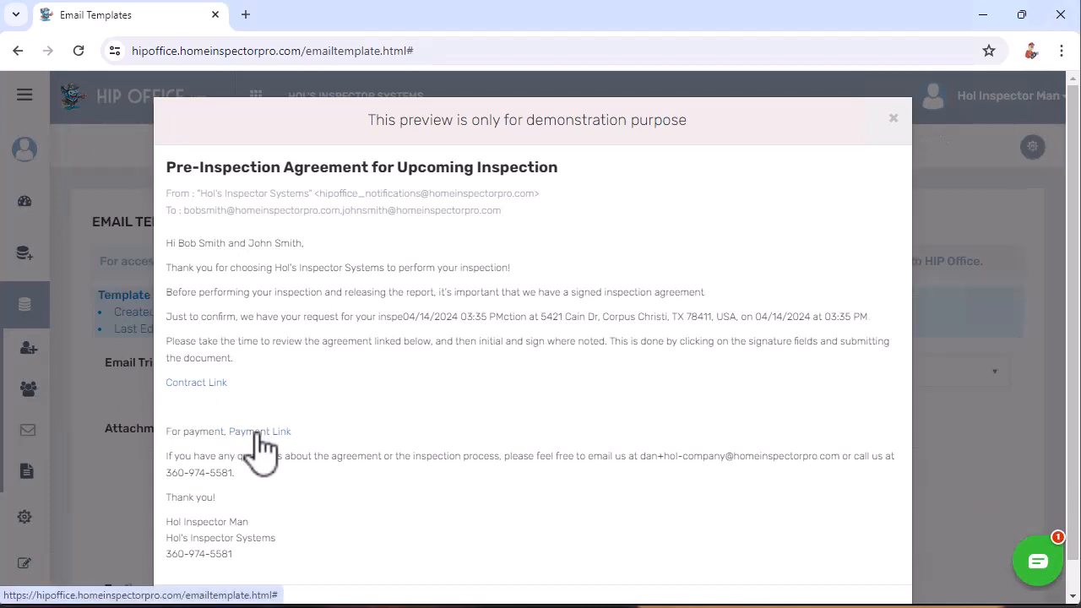
click(894, 122)
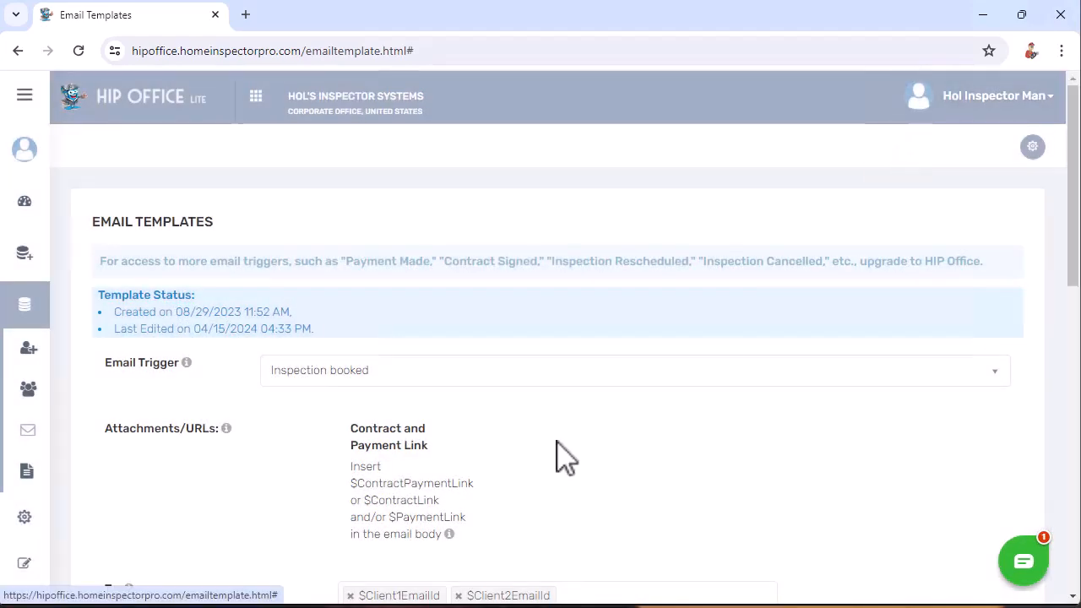
- In the Email Editor, bold the 'Thank you for choosing $CompanyName…' line and save the Inspection booked template
scroll(557, 443, down, 6)
scroll(558, 439, down, 8)
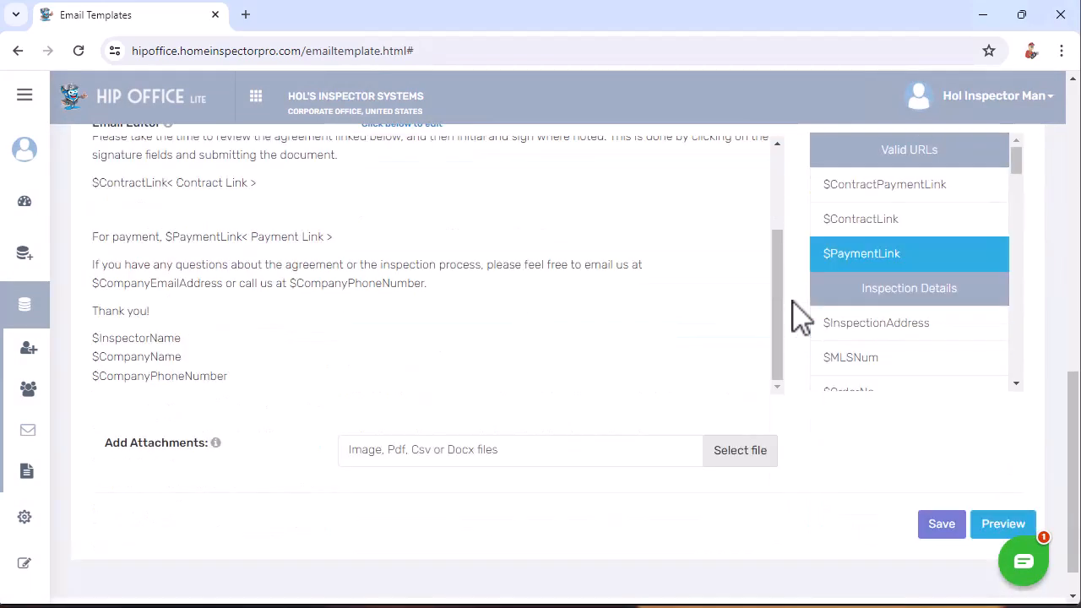
scroll(796, 313, up, 3)
scroll(796, 313, down, 3)
click(408, 247)
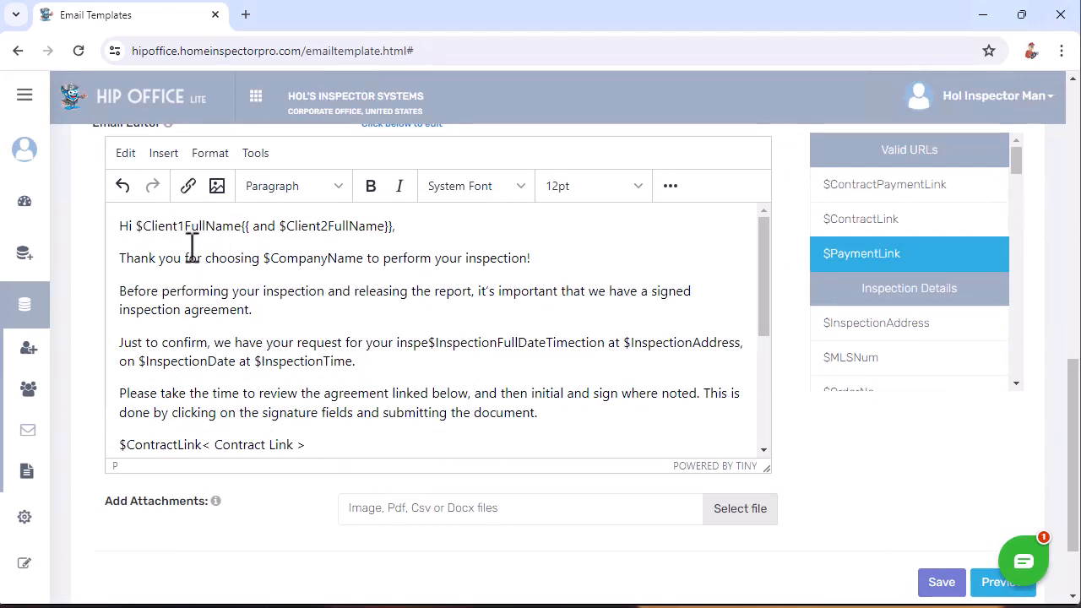
drag(119, 259, 569, 260)
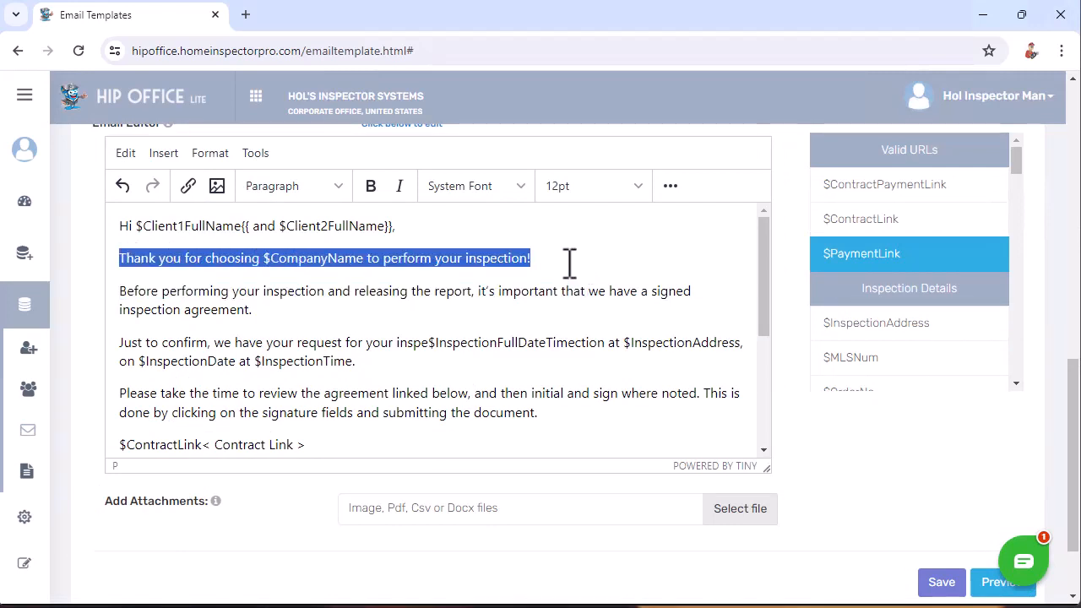
click(374, 184)
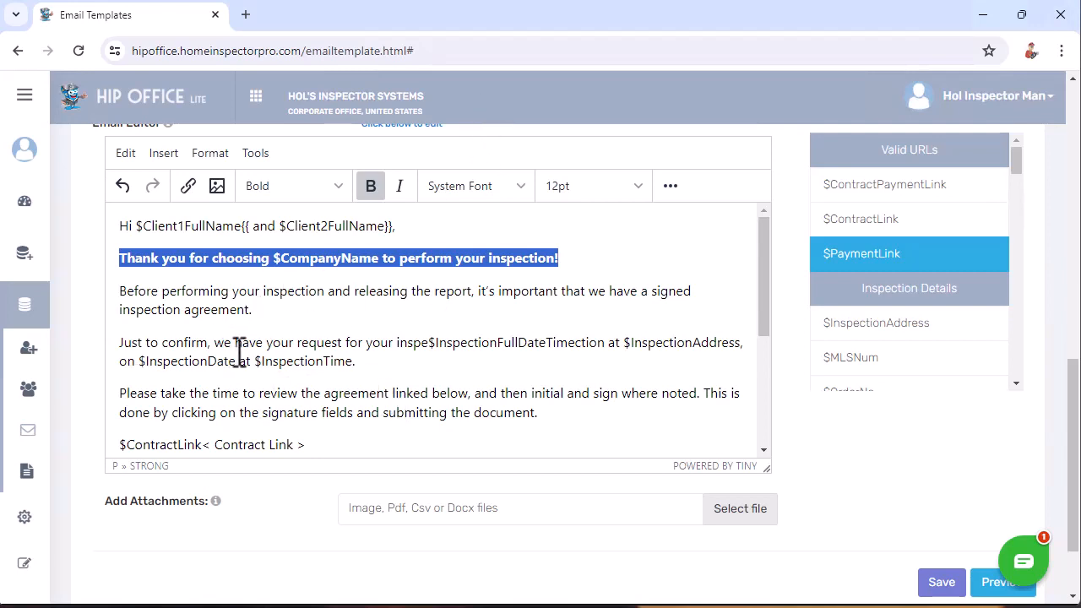
click(291, 344)
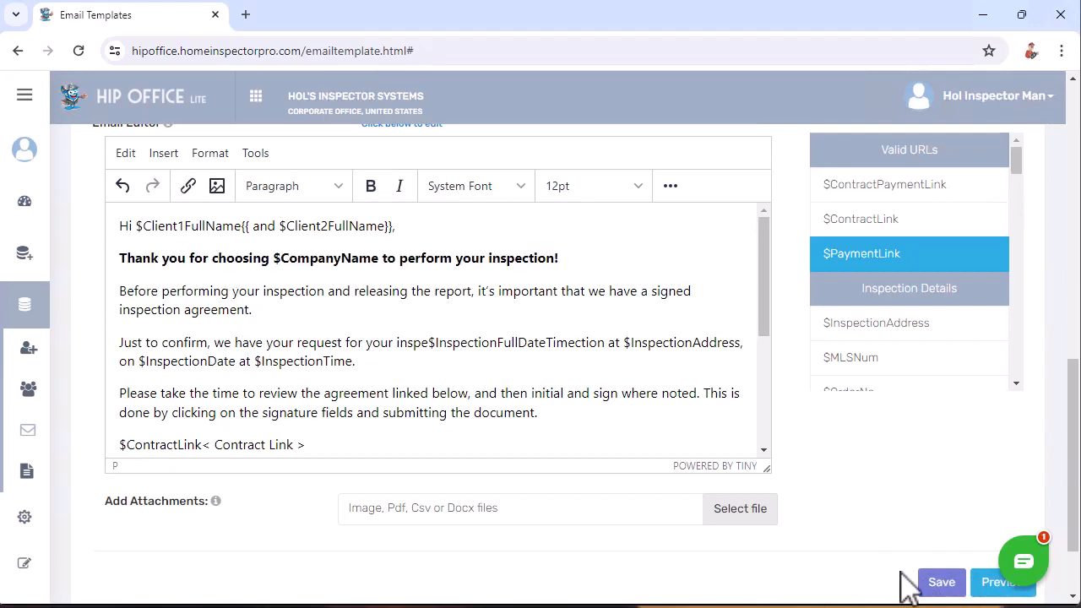
click(952, 586)
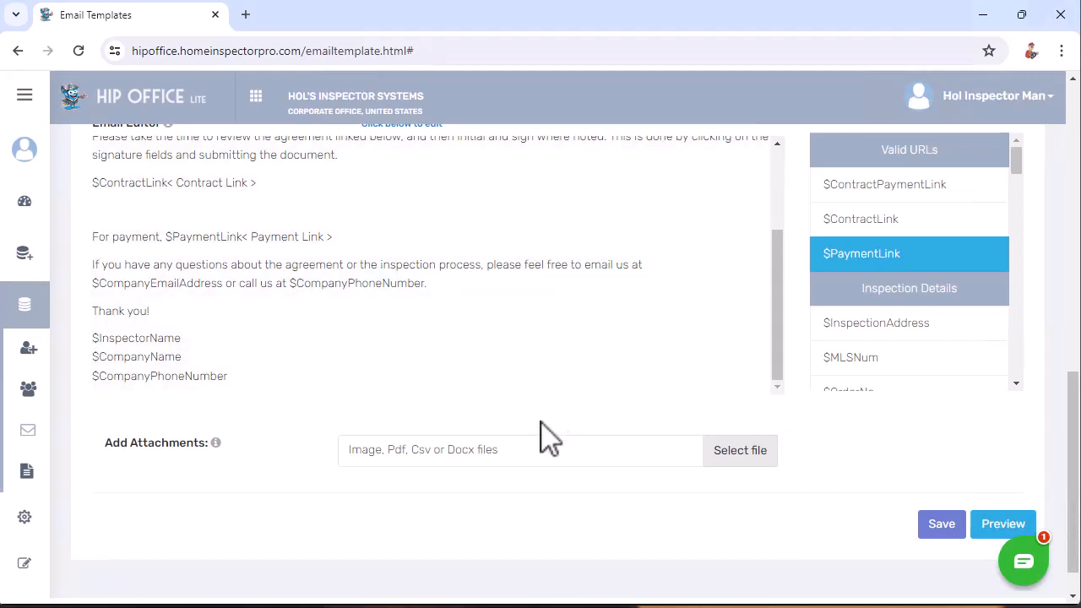
- Switch to the Report uploaded template and open its body in the rich-text editor
scroll(832, 464, up, 10)
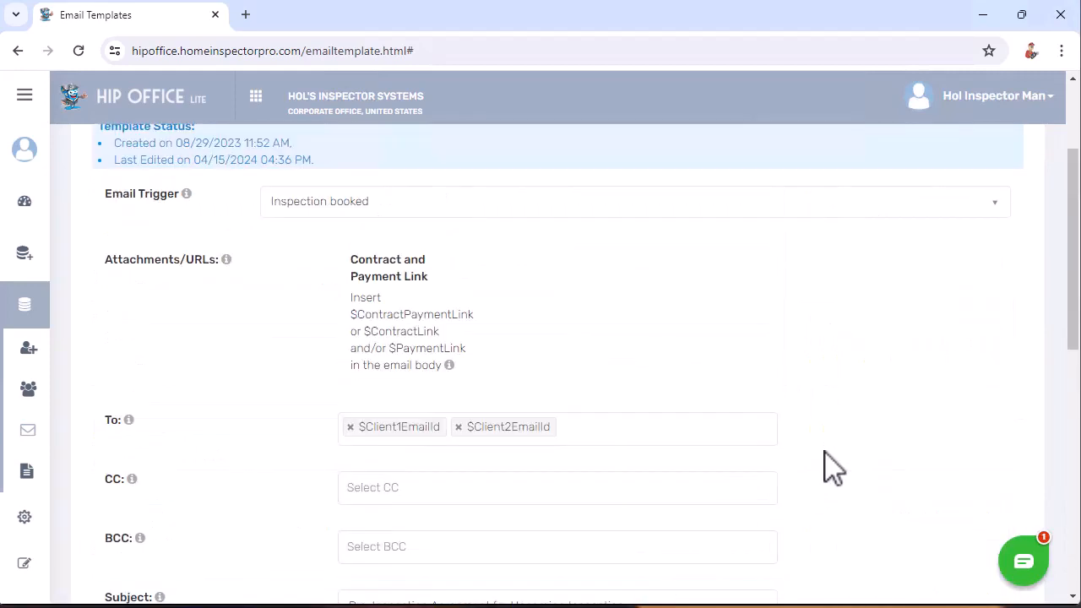
click(361, 204)
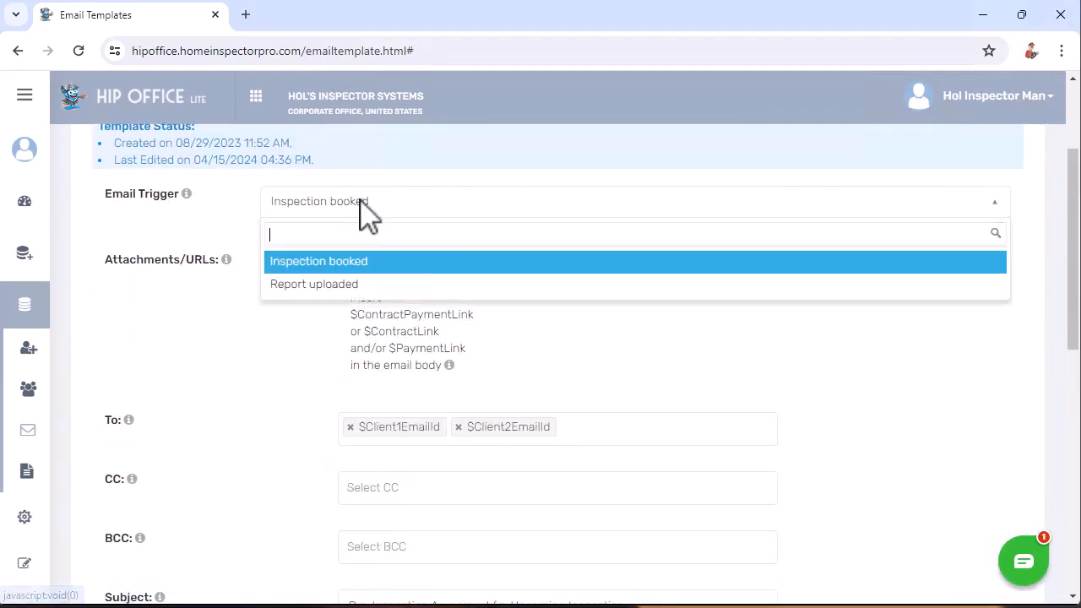
click(325, 285)
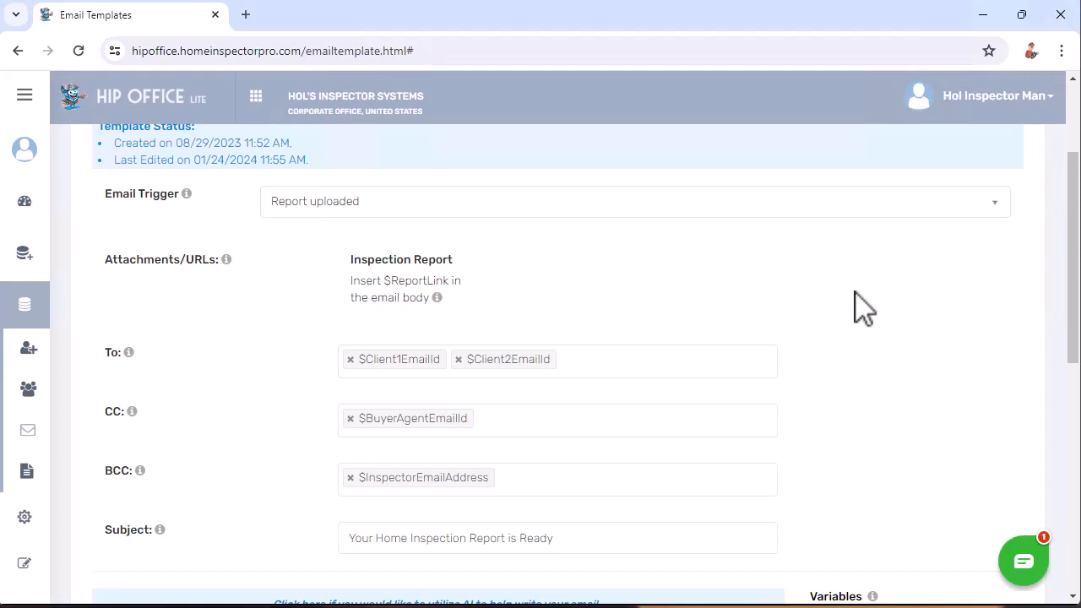
scroll(717, 355, down, 2)
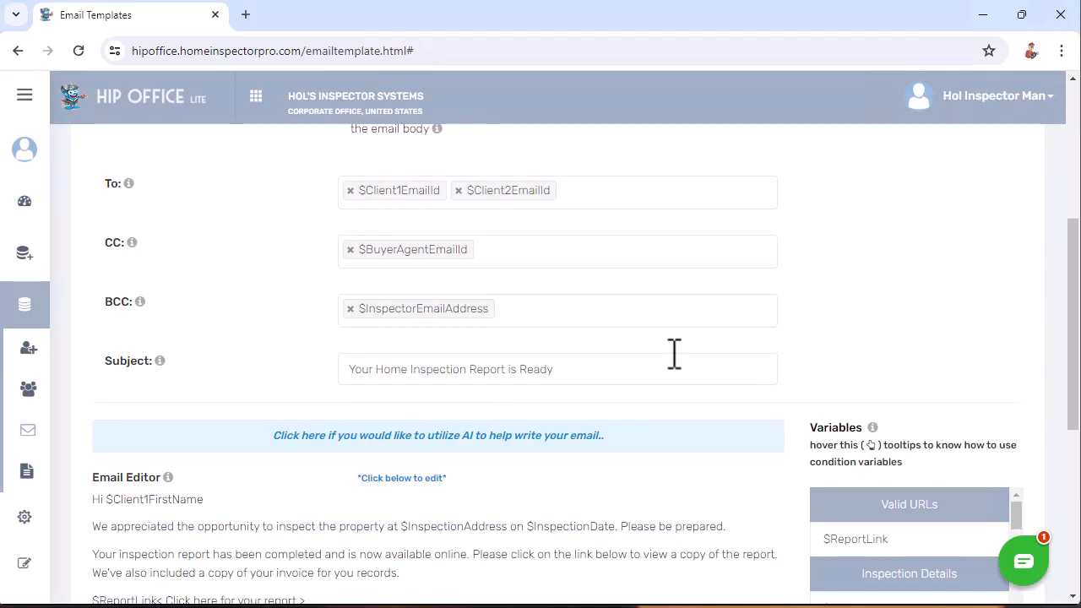
scroll(674, 355, down, 3)
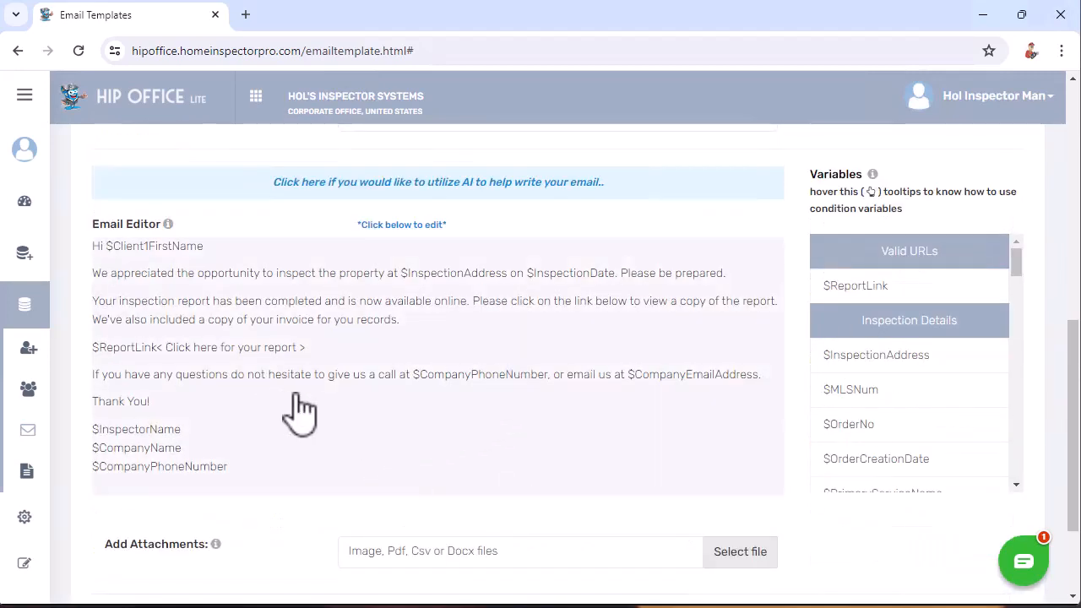
click(404, 375)
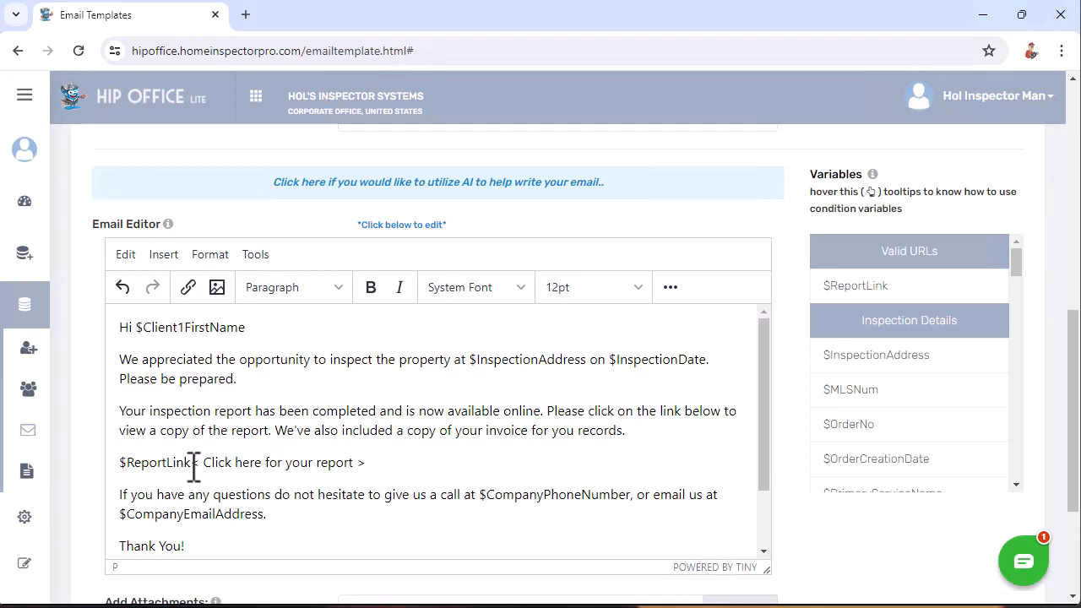
scroll(789, 363, down, 1)
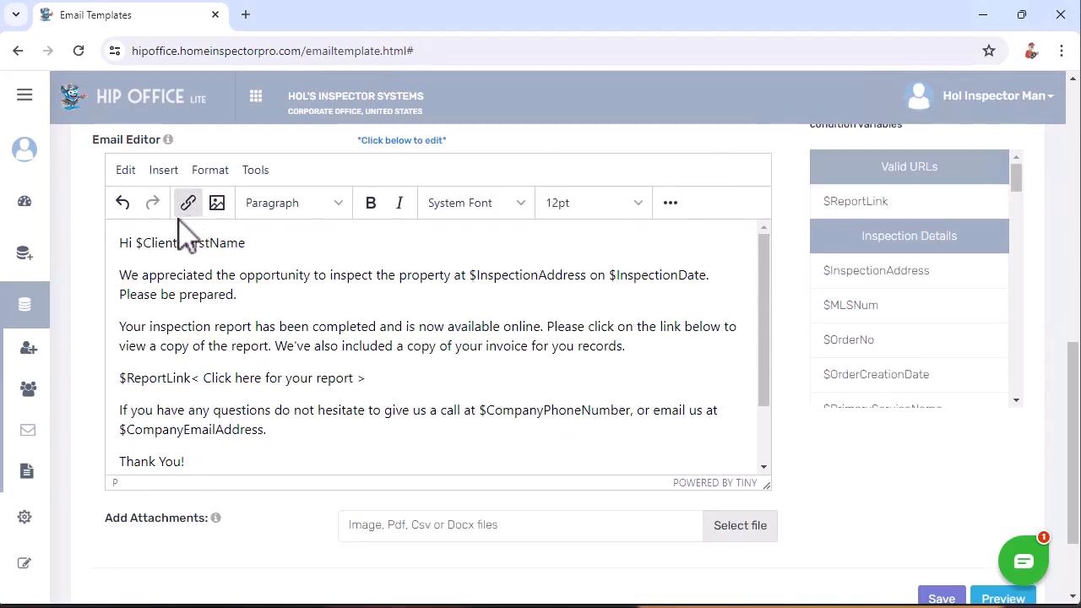
- Go to Orders > View Orders to show the Order List
click(33, 257)
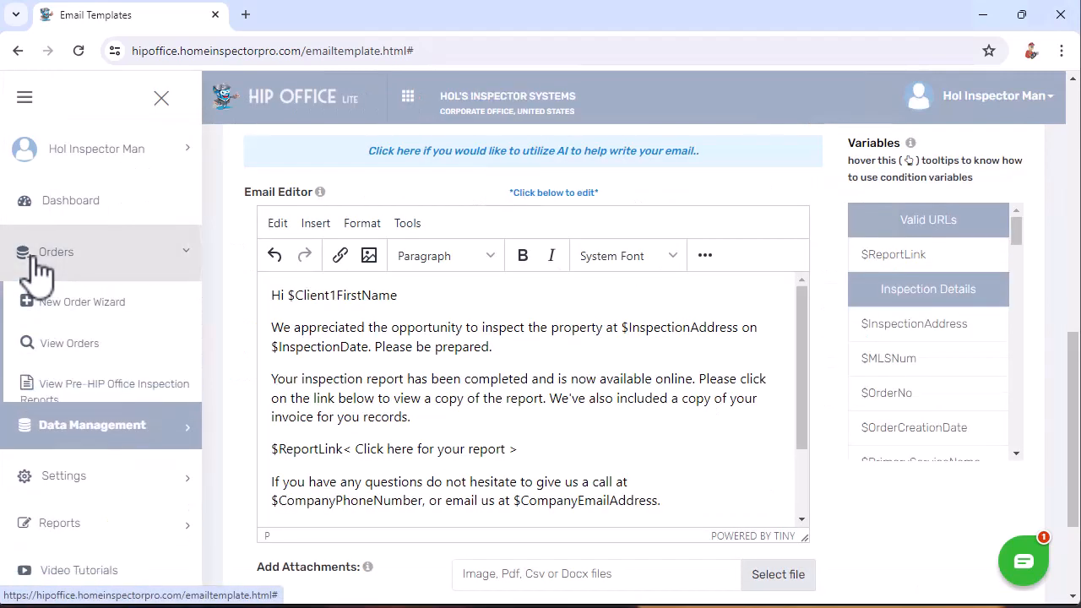
click(83, 346)
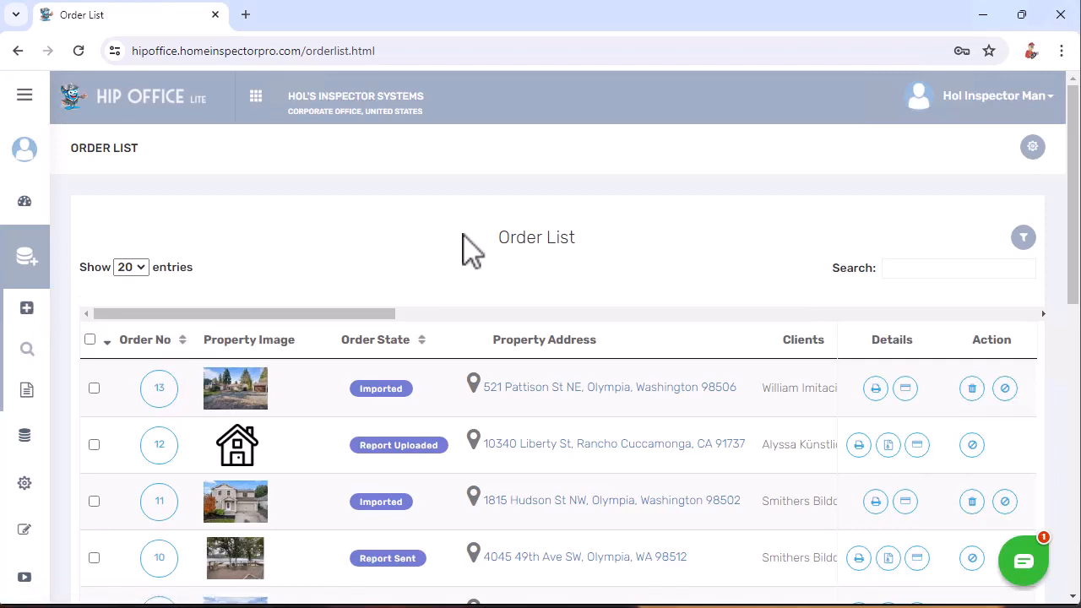
scroll(406, 342, down, 2)
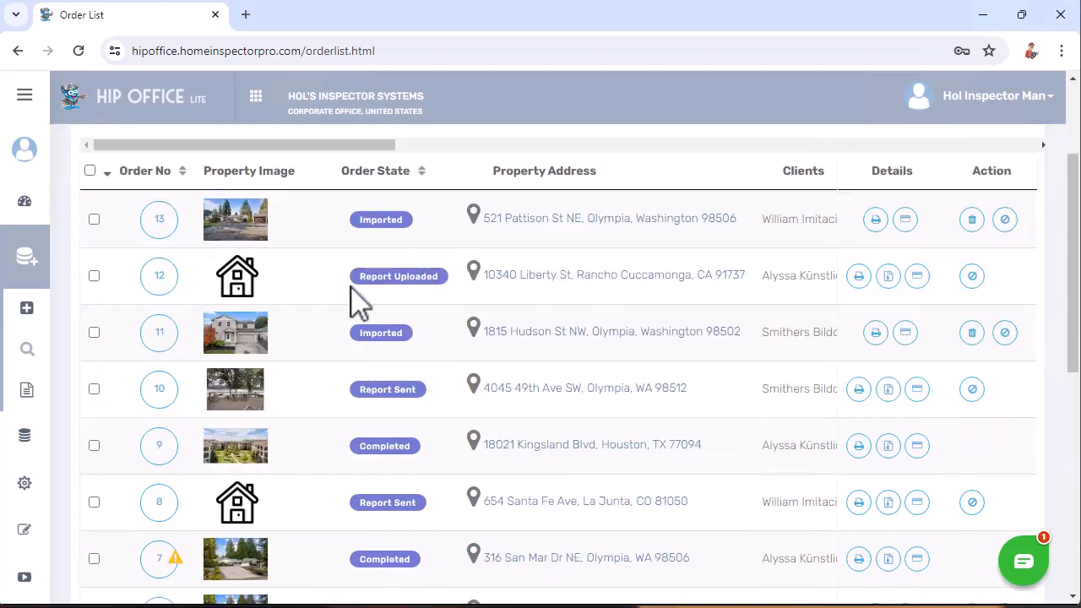
- Open order 13 and show its auto-scheduled emails
click(161, 221)
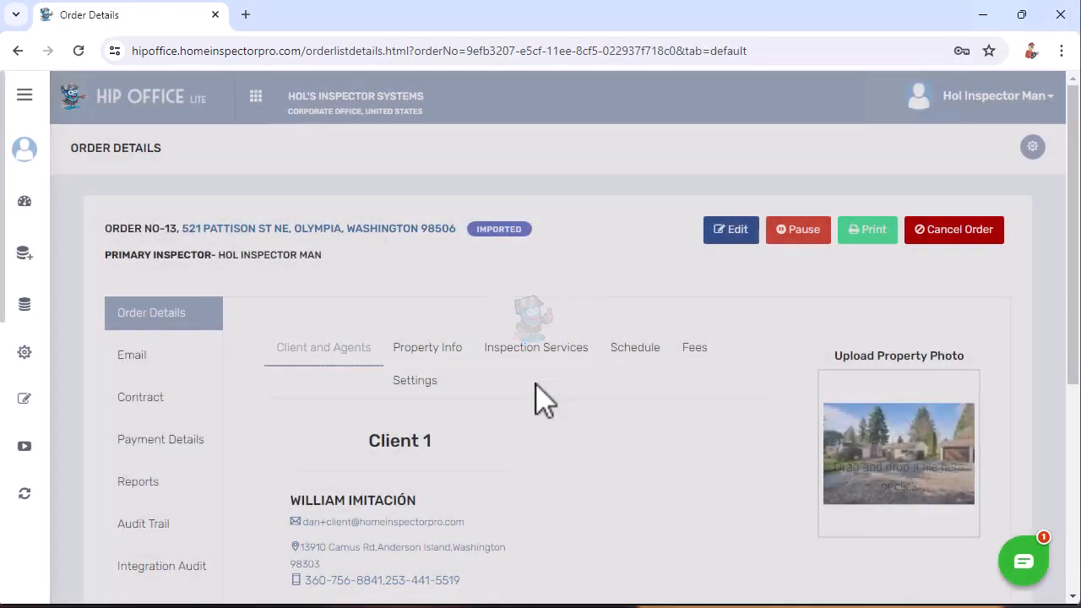
scroll(560, 387, down, 2)
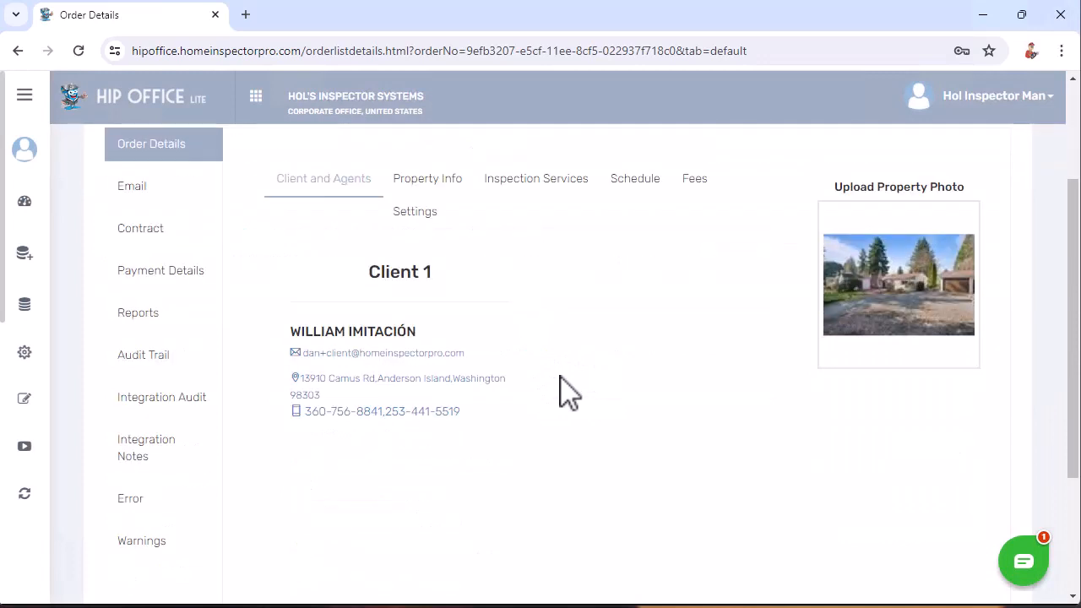
click(133, 201)
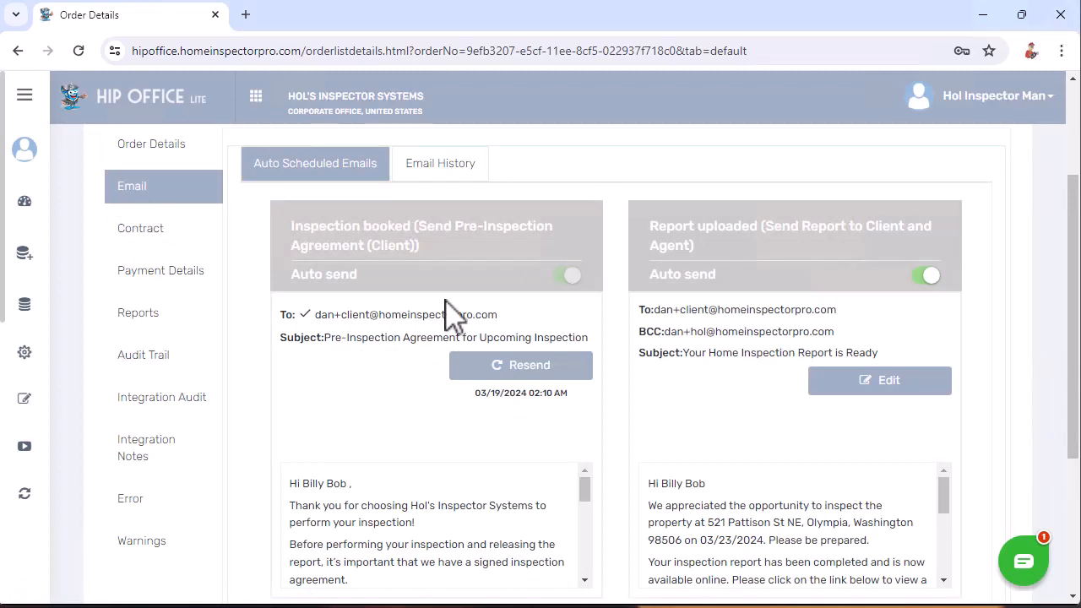
scroll(426, 379, down, 1)
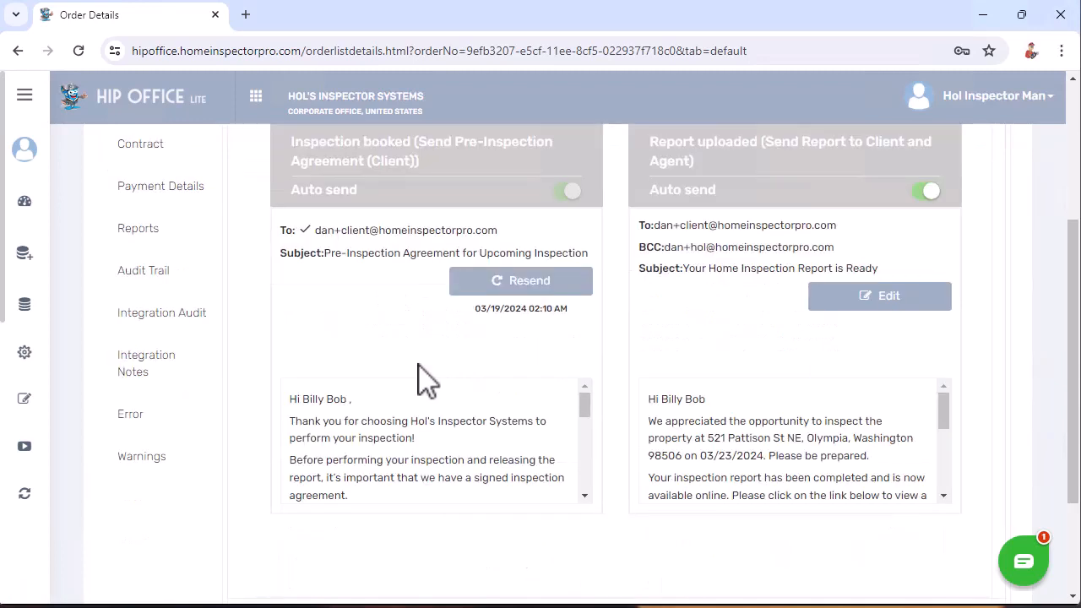
scroll(426, 380, up, 1)
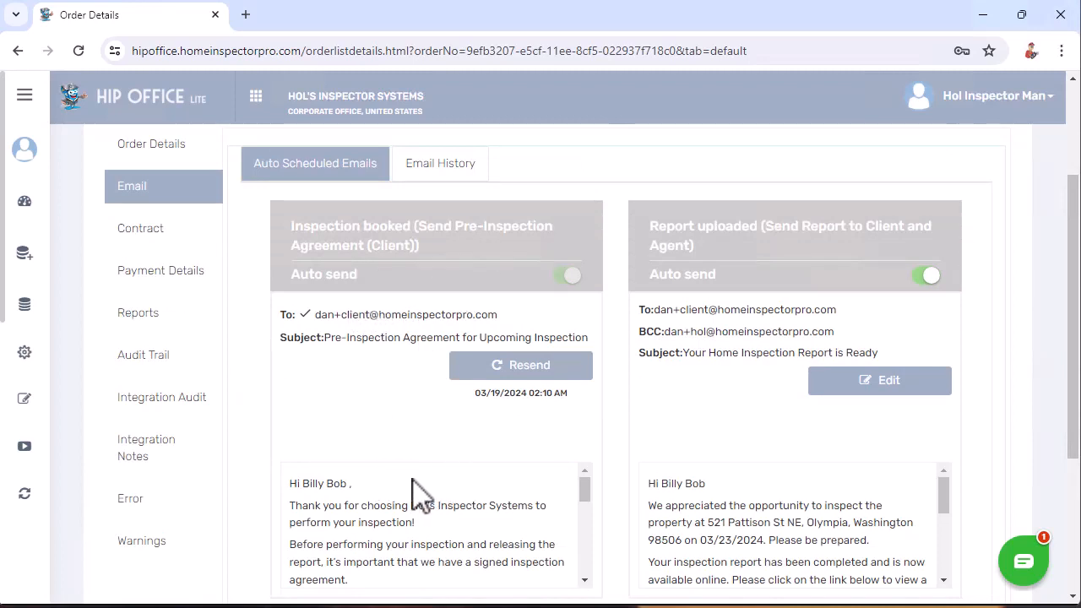
scroll(418, 494, down, 1)
scroll(418, 494, down, 2)
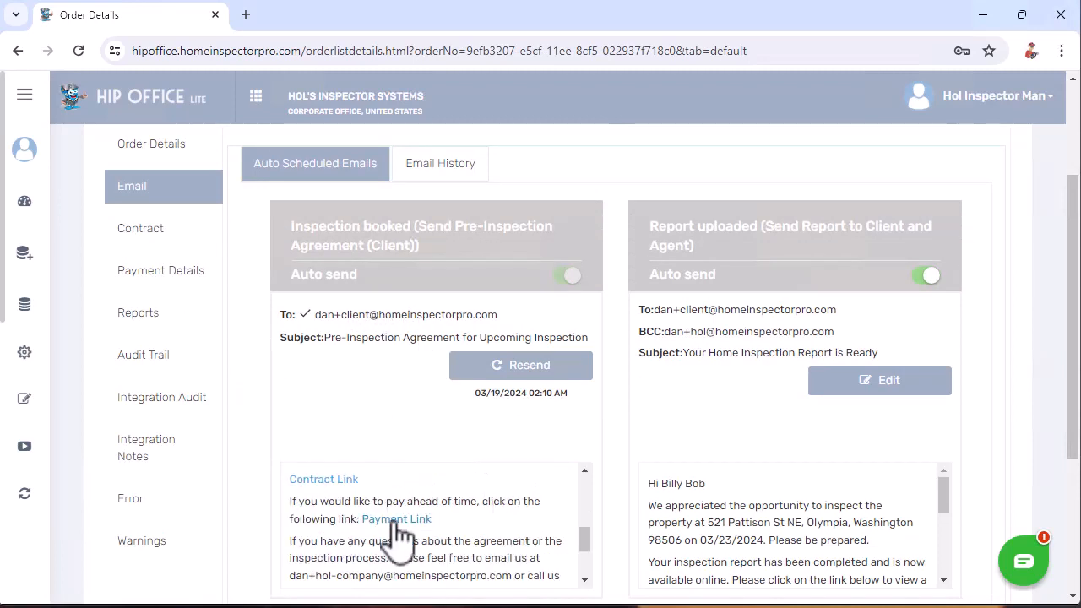
scroll(439, 532, down, 2)
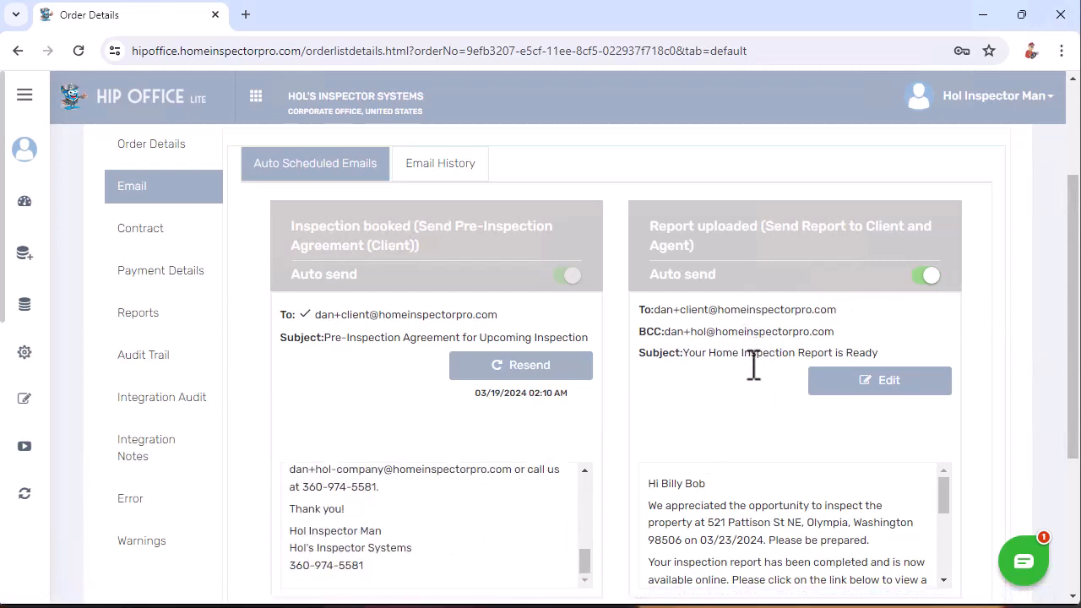
scroll(735, 451, down, 1)
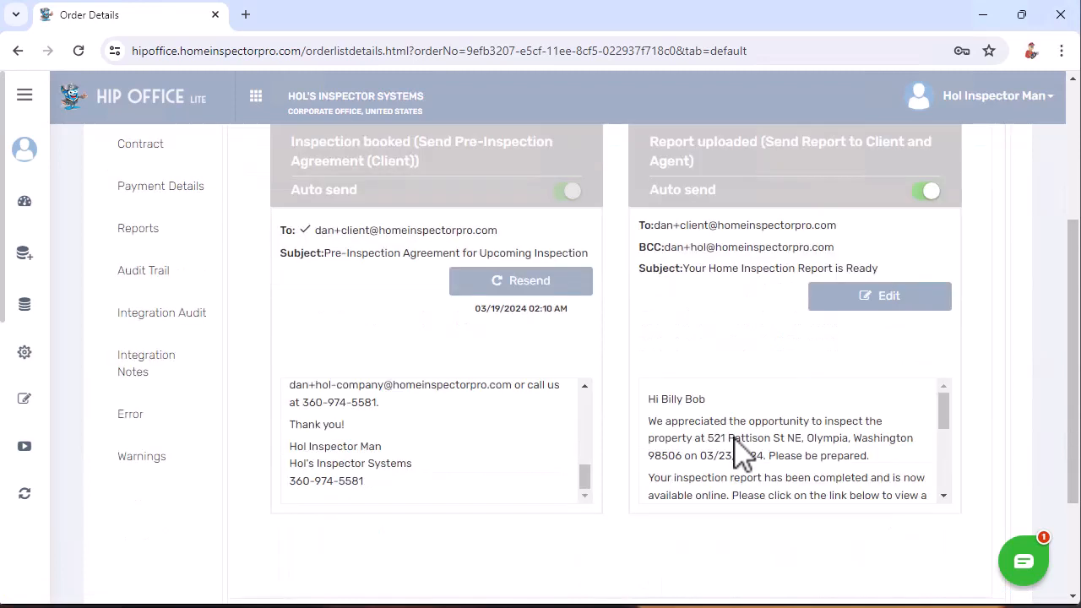
- Highlight the Inspection booked email's sent date, then clear the selection
mouse_move(945, 406)
mouse_down()
mouse_move(958, 478)
mouse_move(960, 414)
mouse_up()
scroll(571, 363, up, 2)
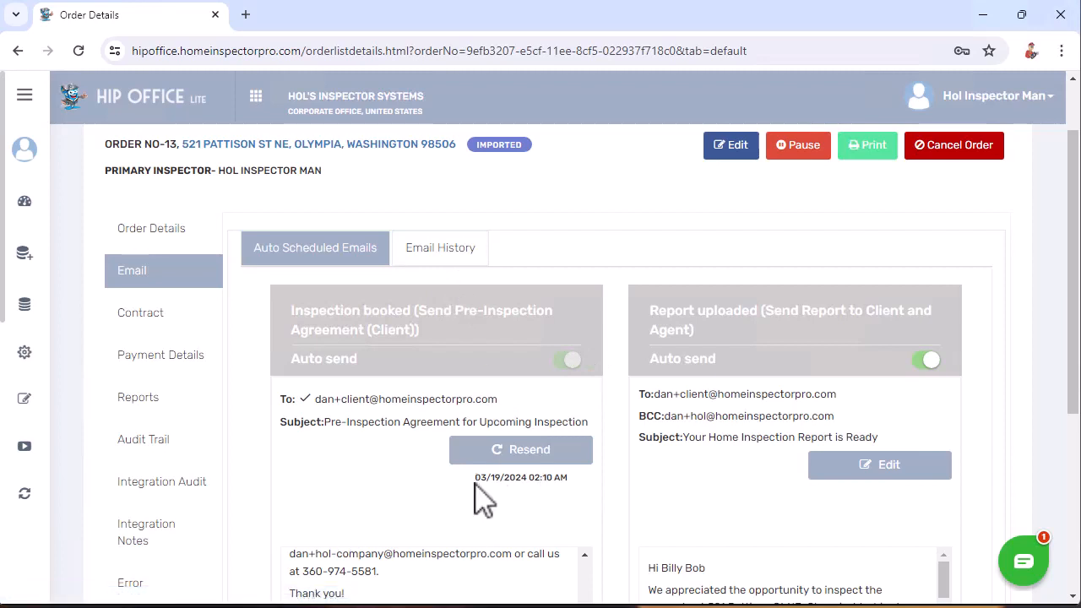
drag(474, 482, 566, 480)
click(582, 475)
- Check the order's Email History, then return to Auto Scheduled Emails
click(422, 259)
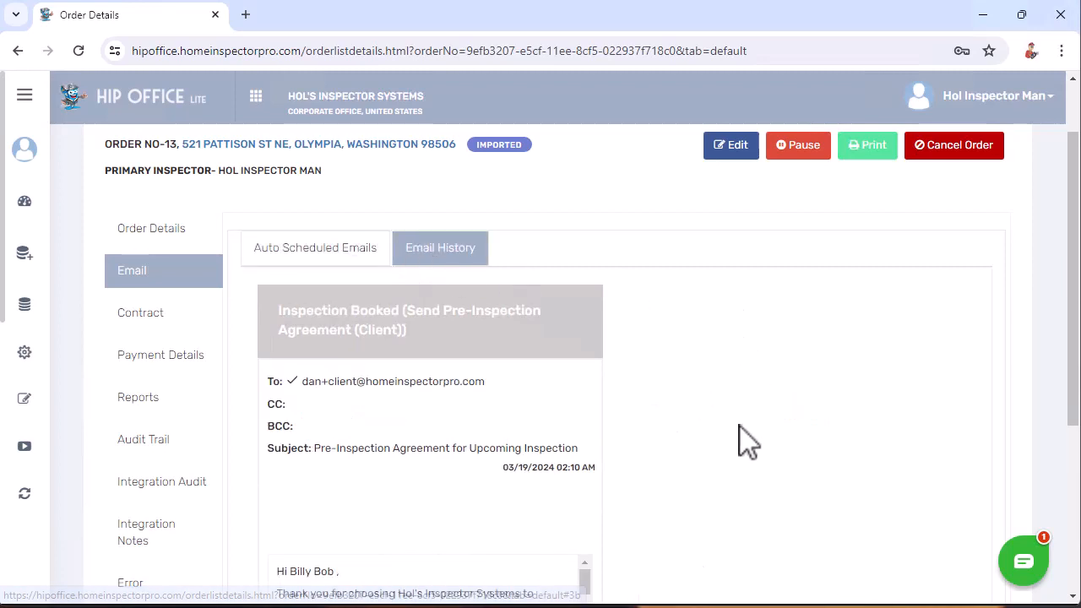
scroll(733, 455, down, 1)
scroll(733, 456, down, 1)
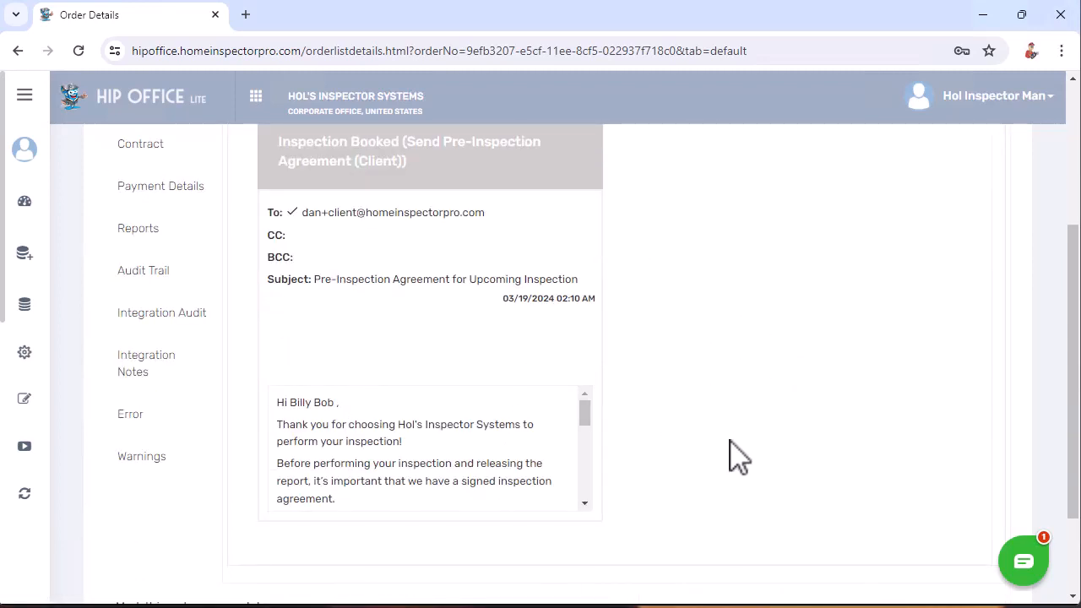
scroll(739, 456, up, 2)
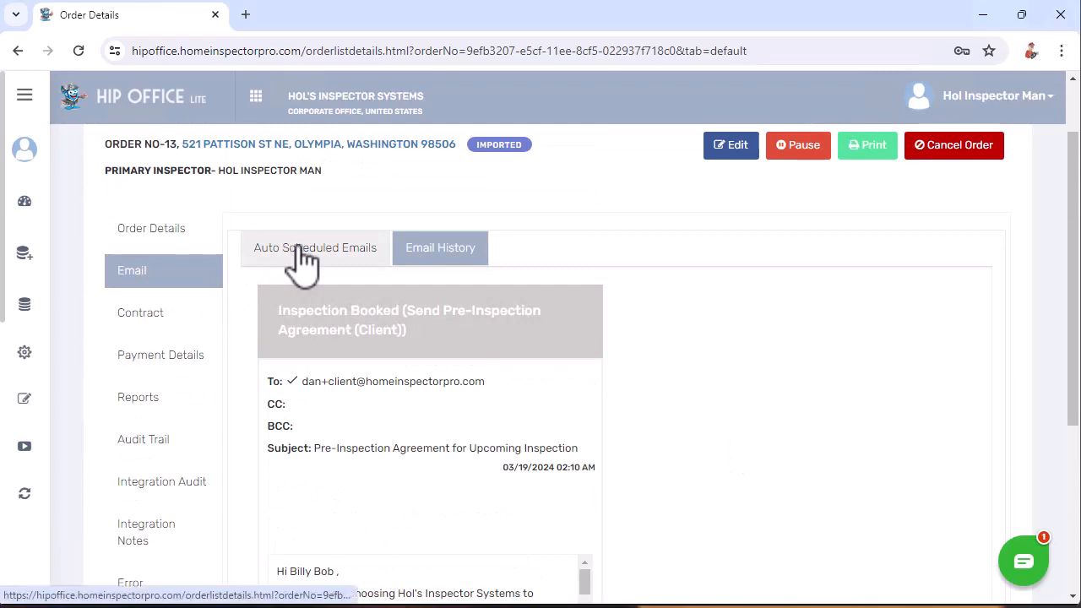
click(304, 260)
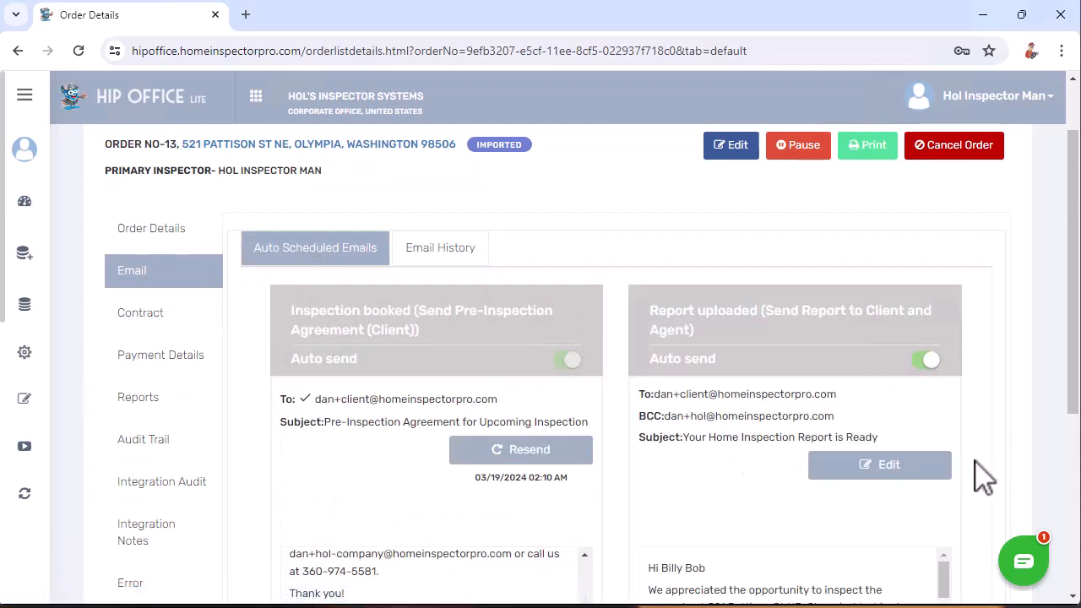
- Add a second recipient e-mail address to the To field of the Inspection booked resend
click(500, 453)
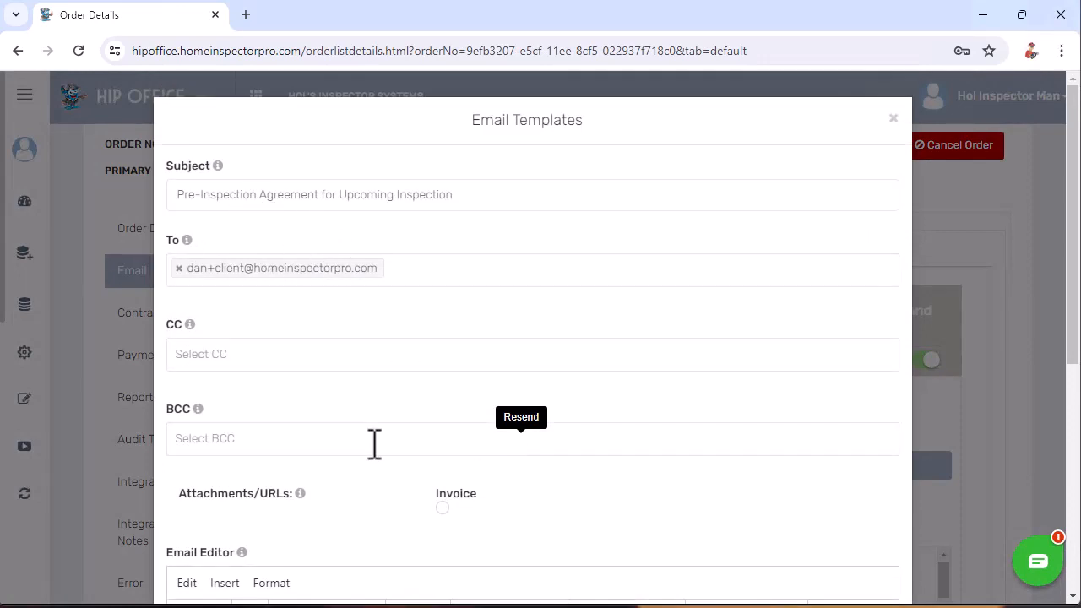
click(431, 270)
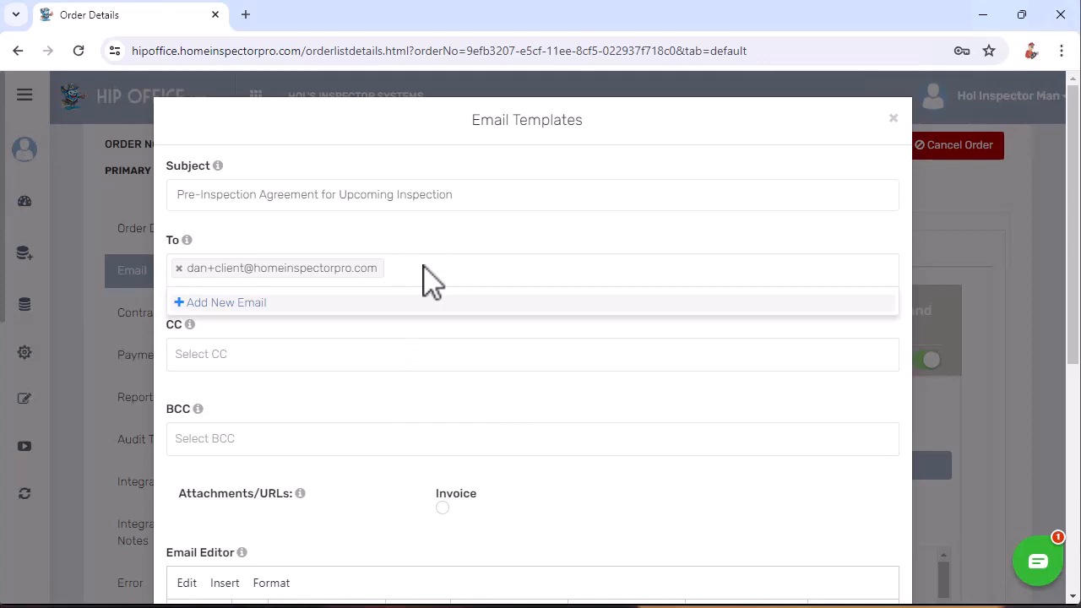
click(232, 304)
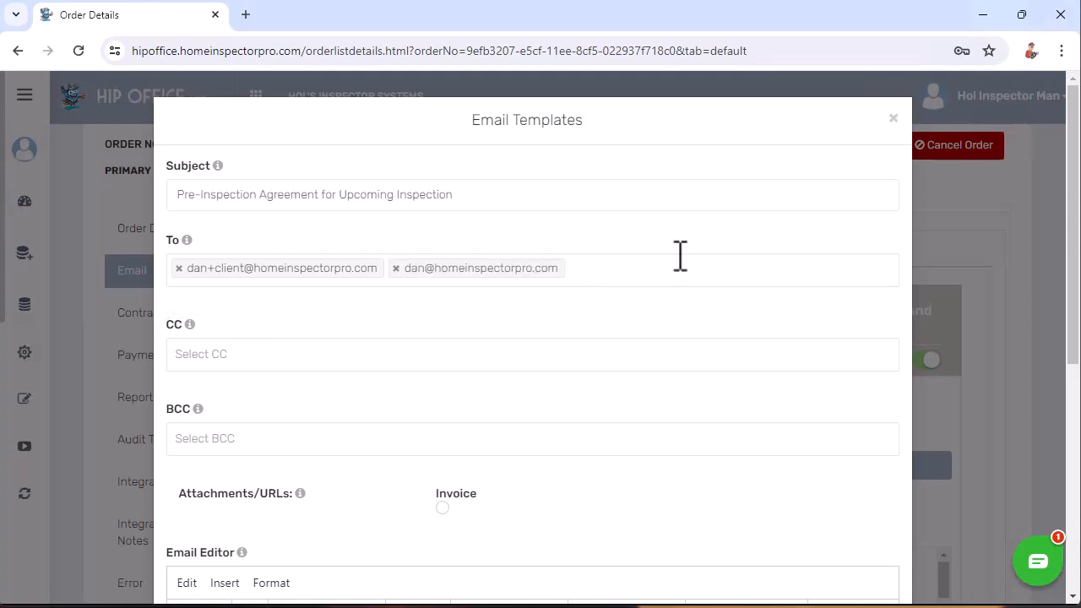
- Review the email and confirm resending it to both recipients
scroll(317, 485, down, 1)
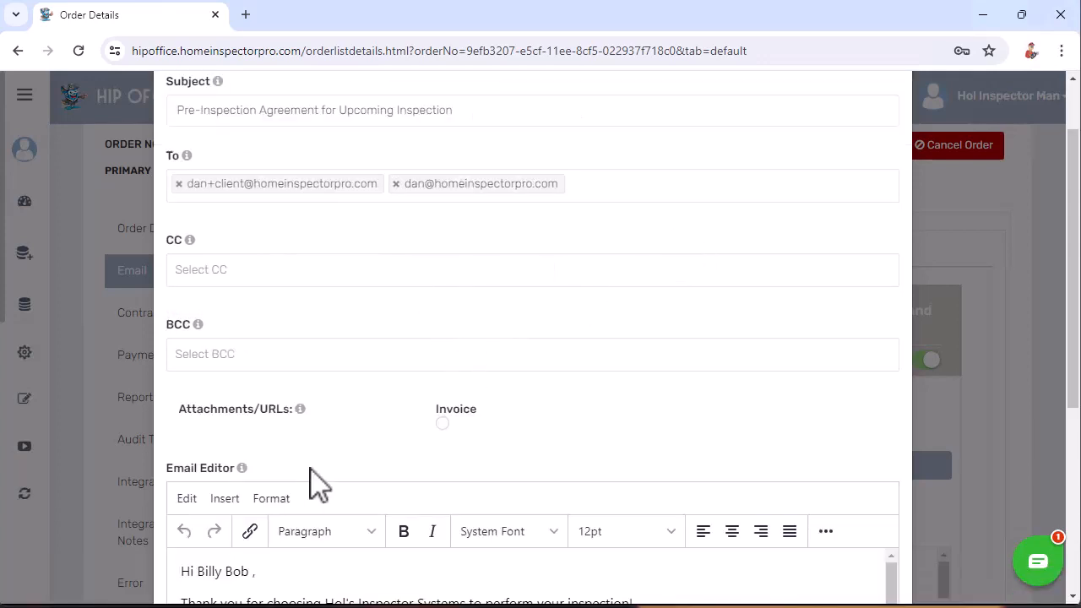
scroll(316, 485, down, 1)
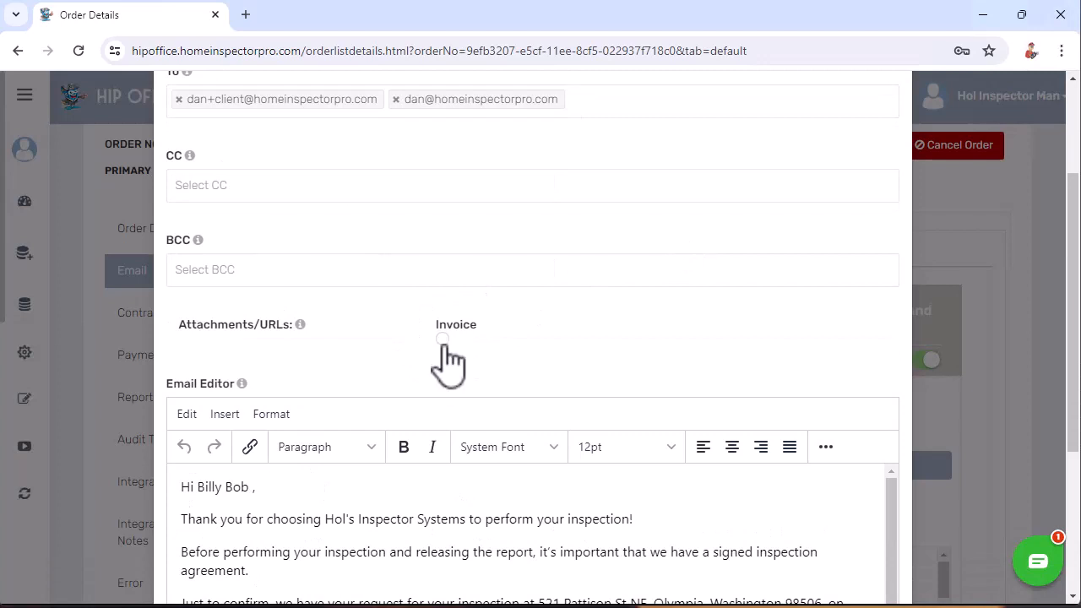
scroll(585, 338, down, 3)
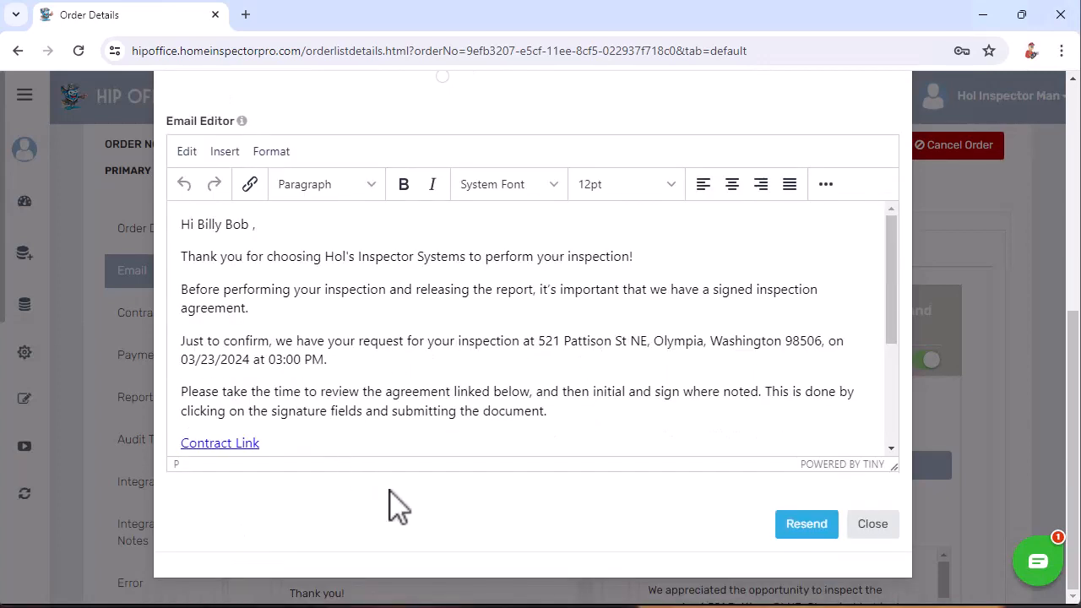
scroll(397, 504, up, 1)
scroll(397, 505, up, 3)
scroll(397, 505, down, 3)
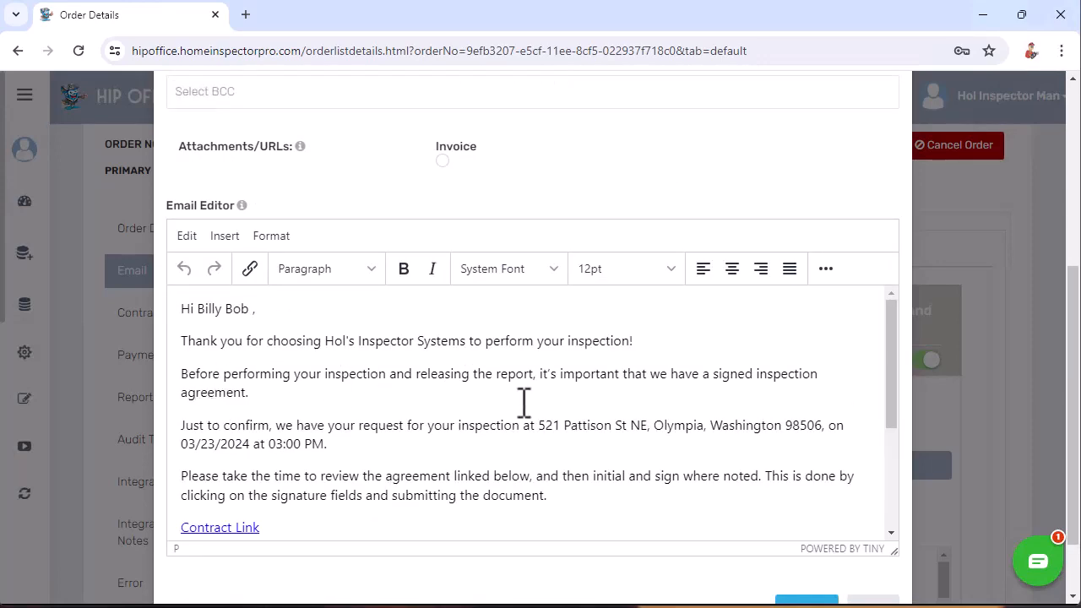
scroll(627, 430, down, 3)
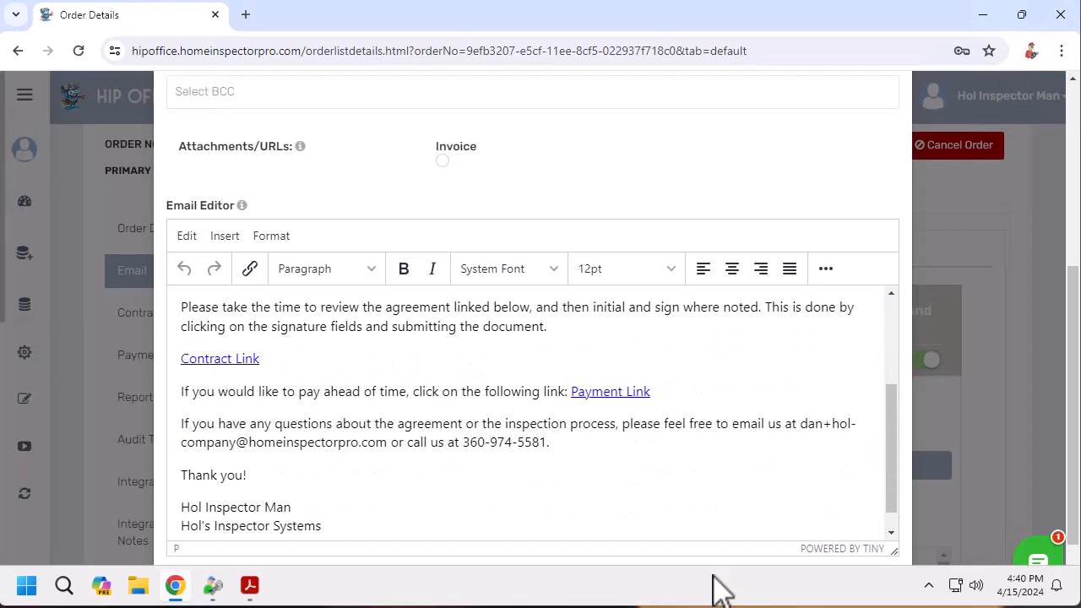
scroll(742, 580, down, 1)
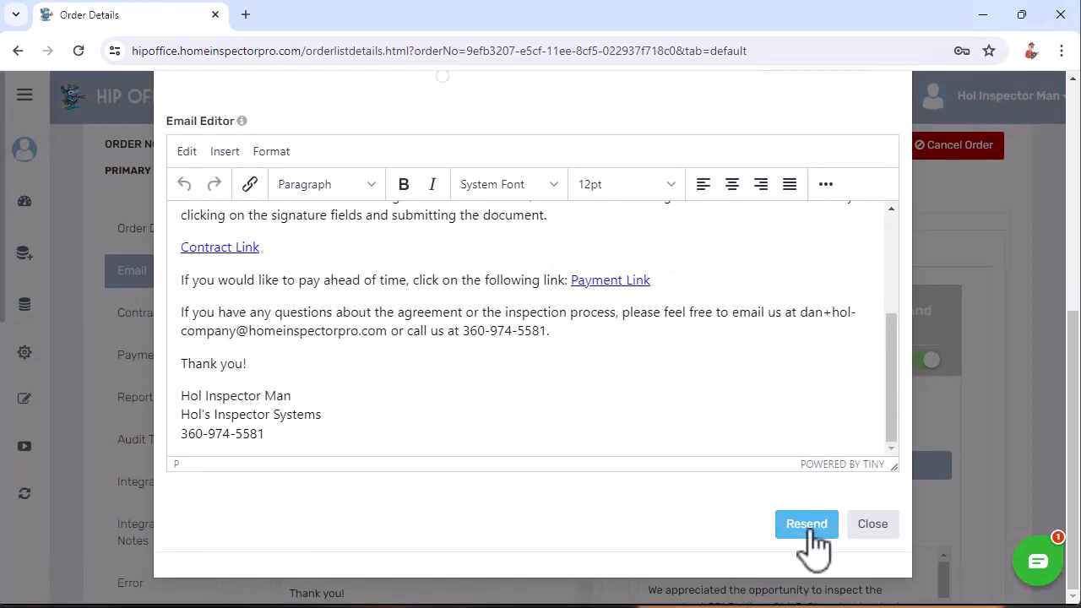
click(799, 525)
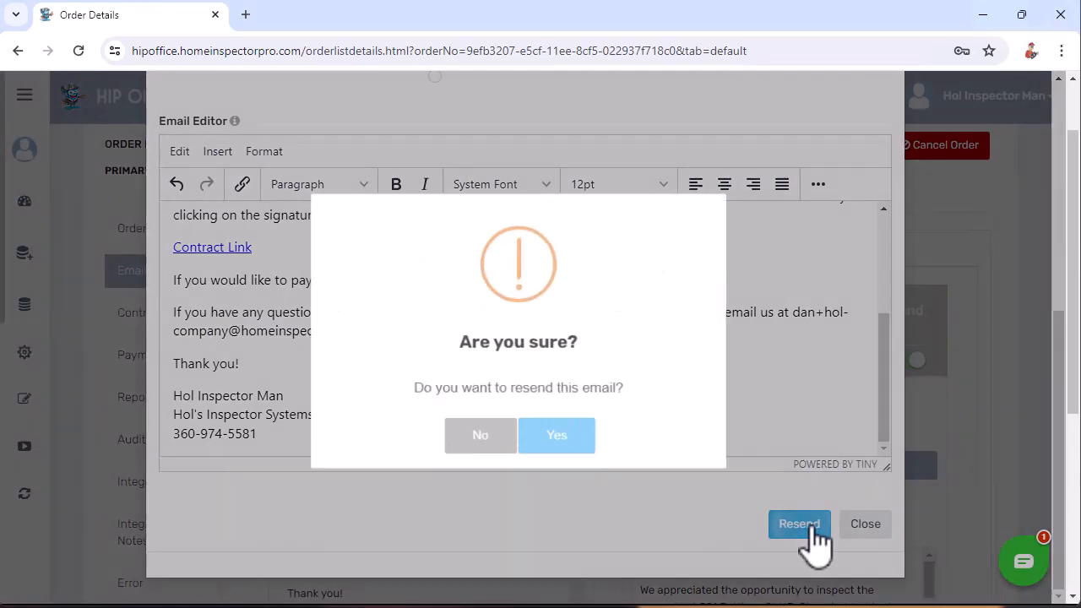
click(562, 441)
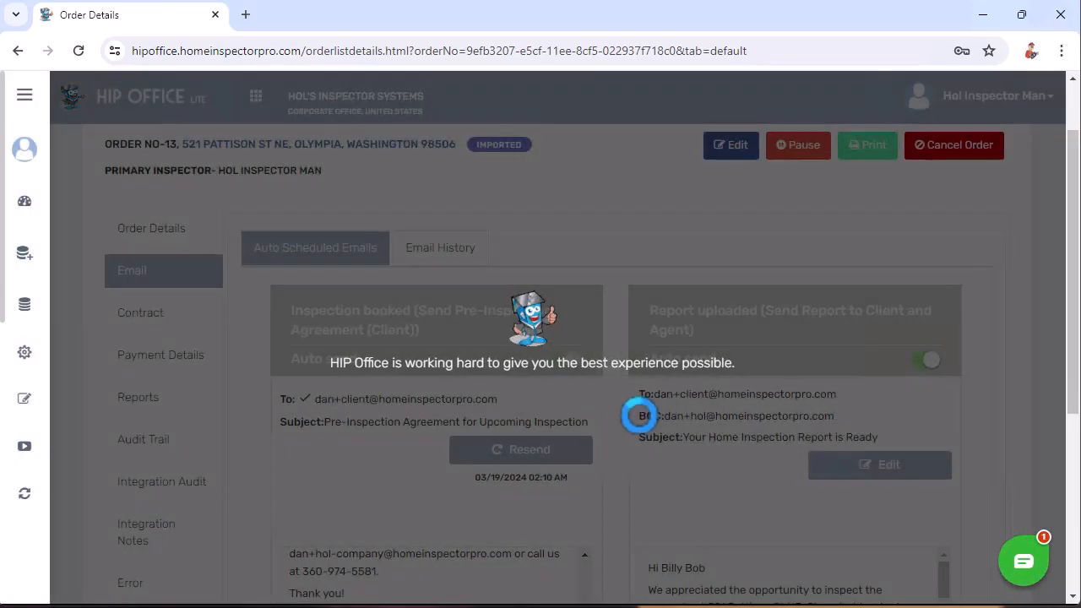